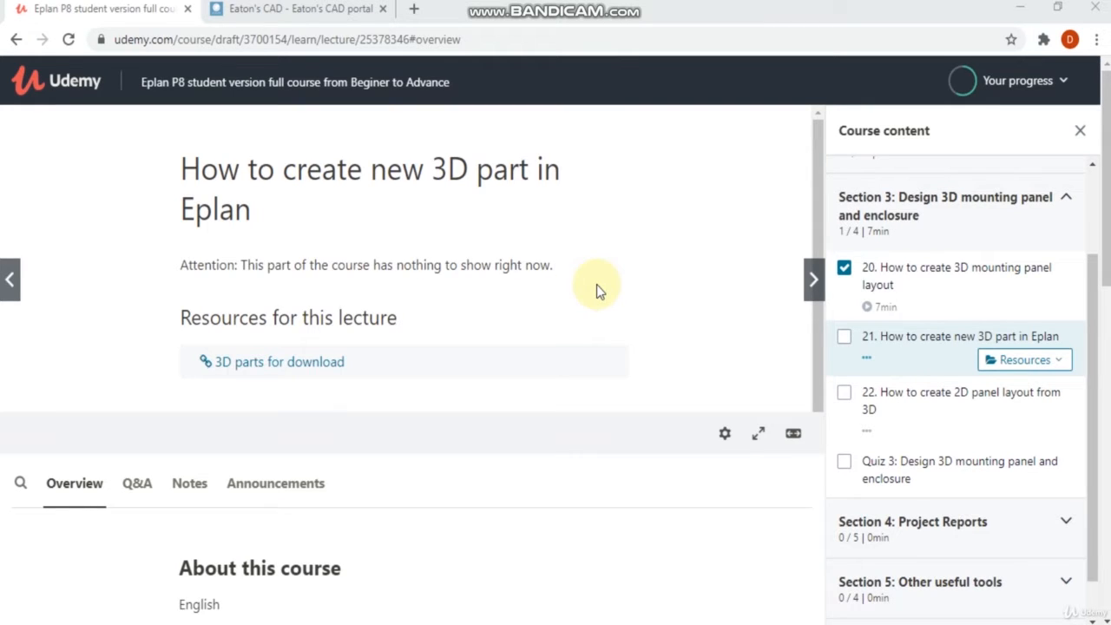
# Step: Open the lecture's "3D parts for download" resource and follow the CAD Portal – Eaton Partcommunity link
pyautogui.click(1046, 363)
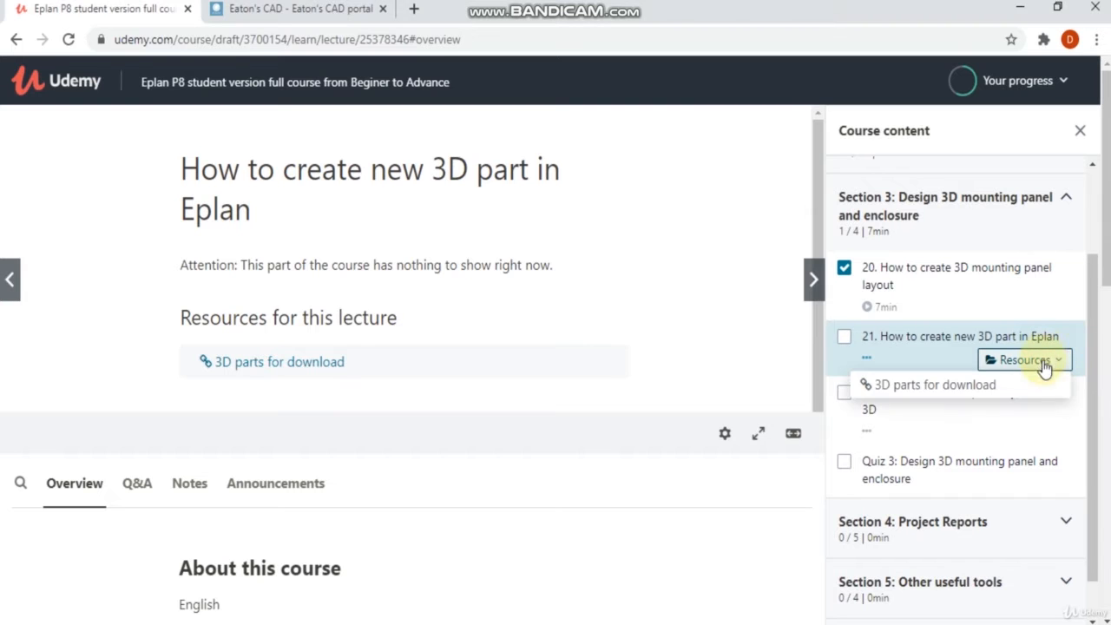
pyautogui.click(1007, 389)
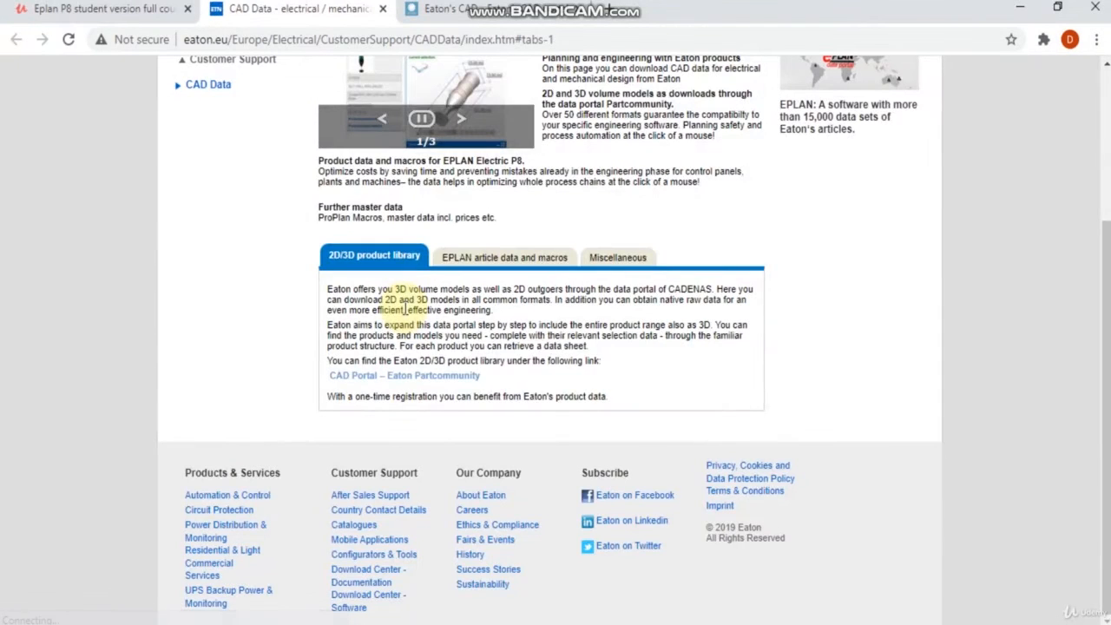
pyautogui.click(381, 382)
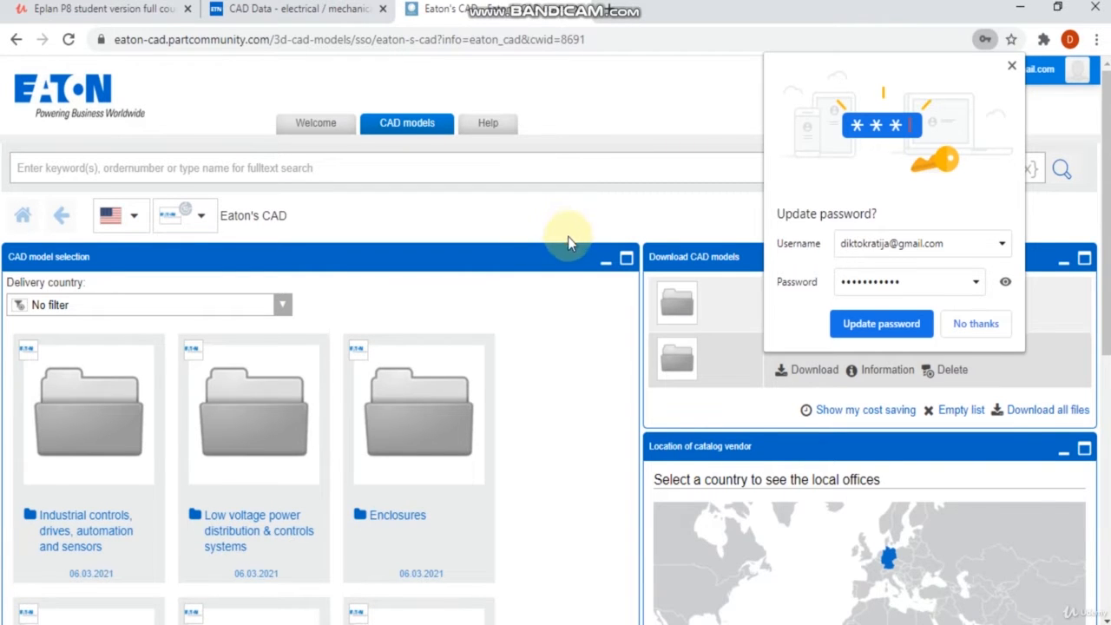
# Step: Dismiss the password prompt and open the account's Edit CAD Formats page to add a format
pyautogui.scroll(-1, 568, 236)
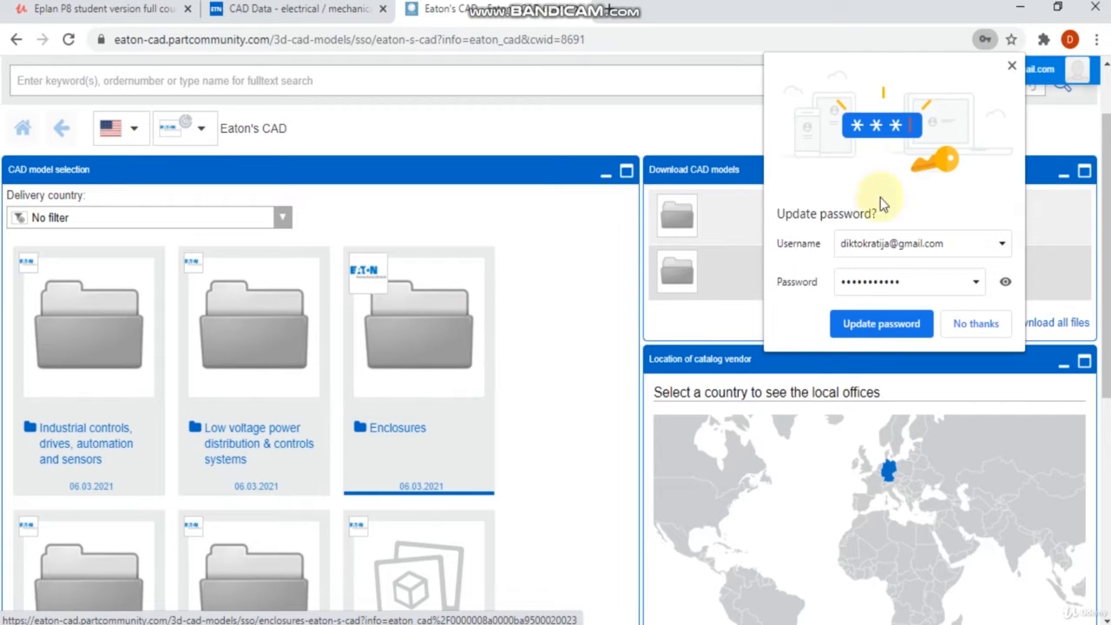
pyautogui.click(1011, 65)
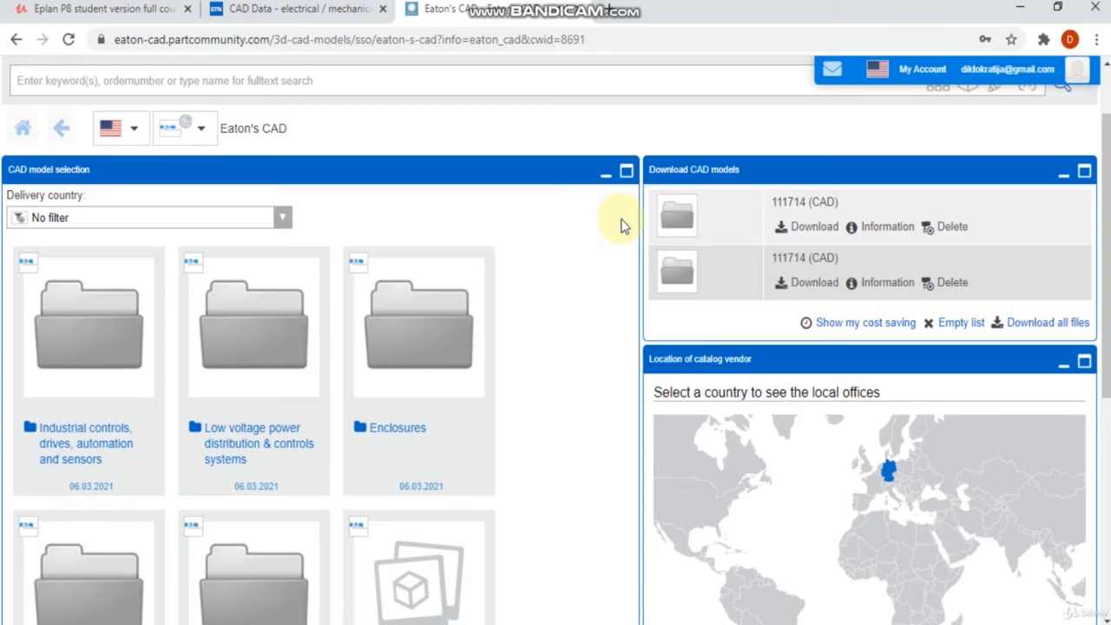
pyautogui.moveTo(1041, 77)
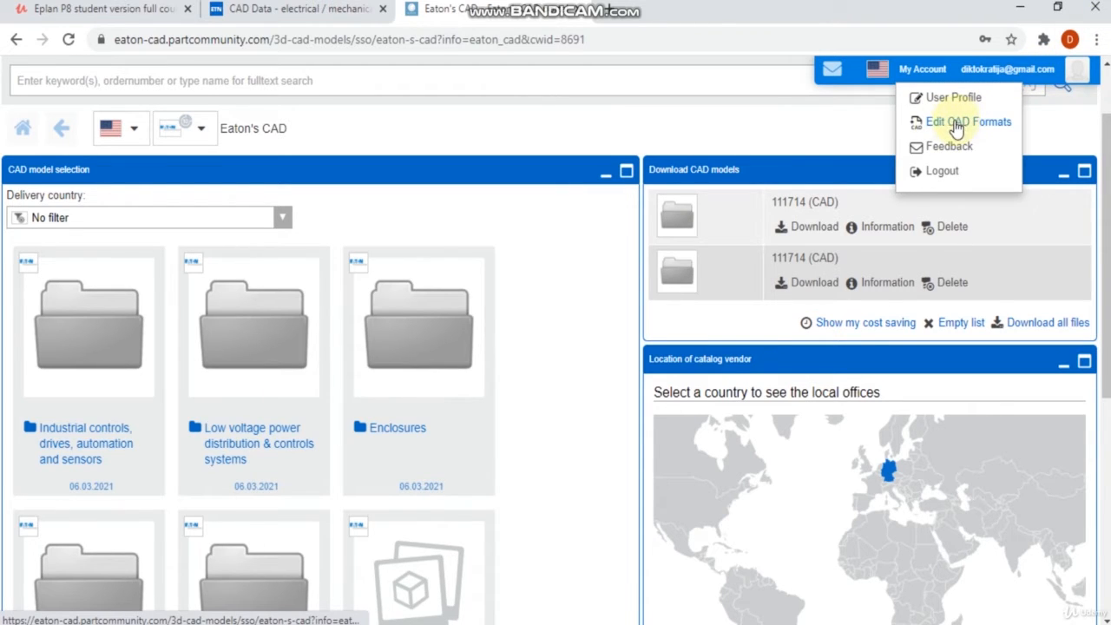
pyautogui.click(987, 129)
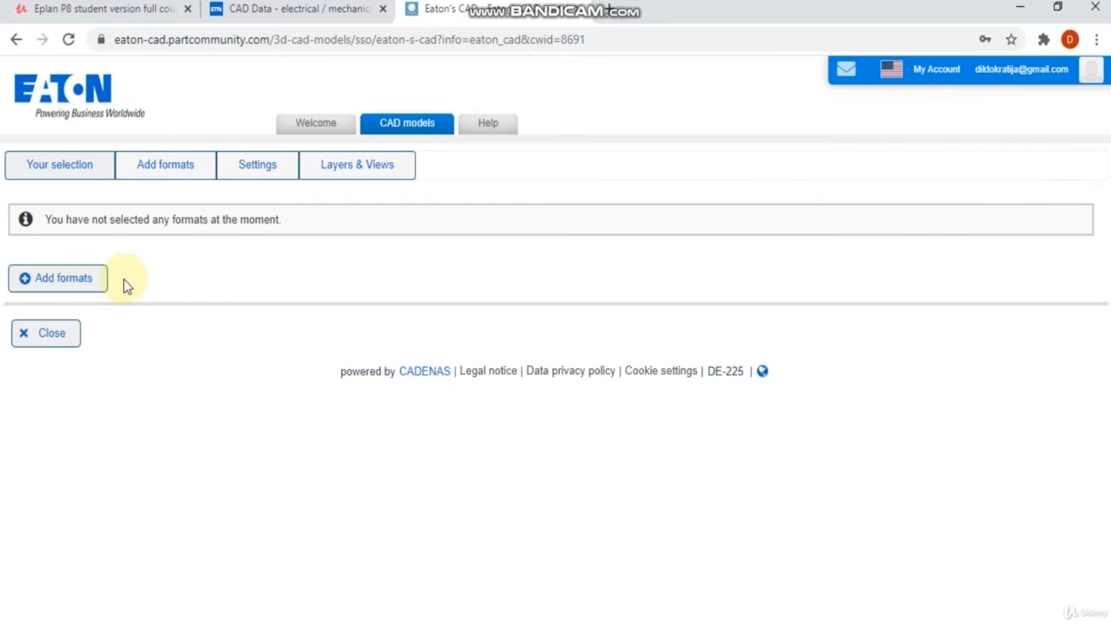
pyautogui.click(73, 286)
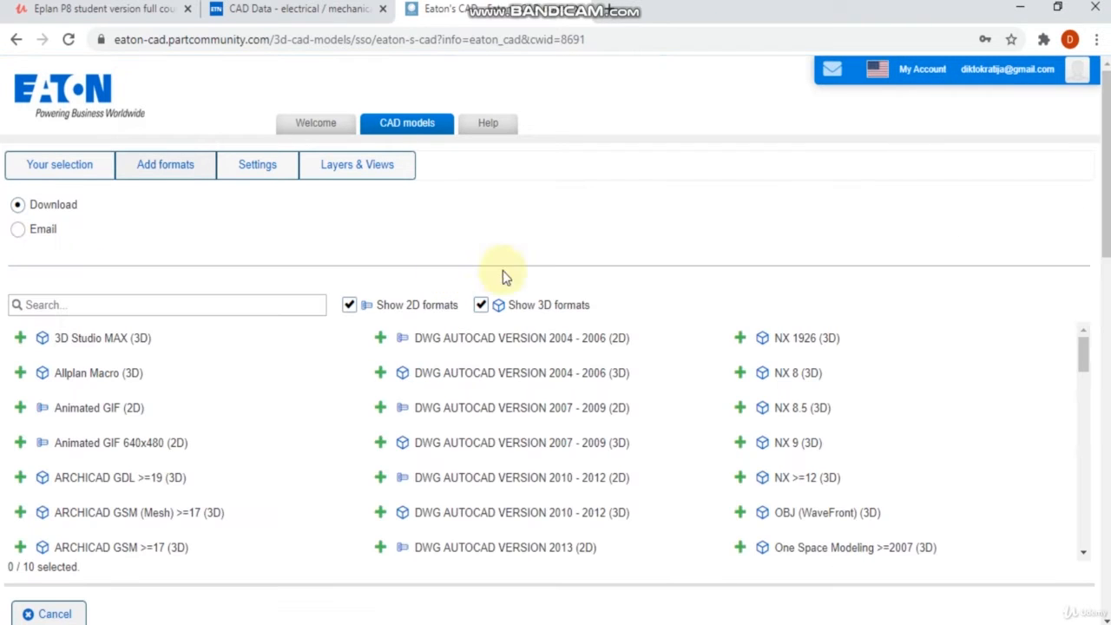
# Step: Add STEP AP203 (3D) as the download format and close the format settings
pyautogui.scroll(-2, 773, 386)
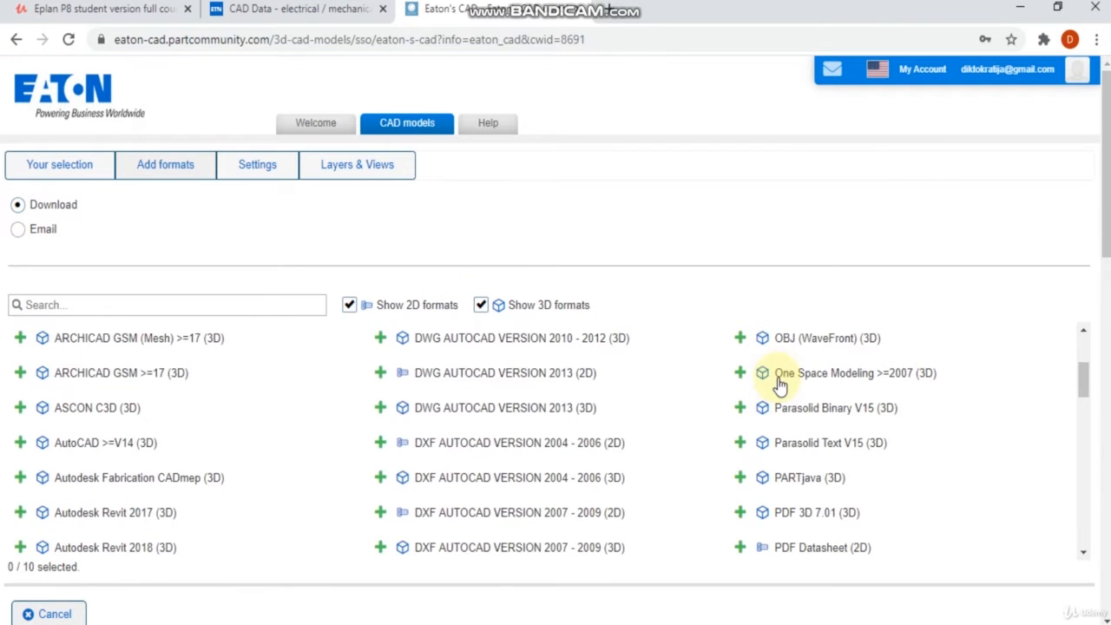
pyautogui.scroll(-2, 777, 378)
pyautogui.scroll(-4, 782, 379)
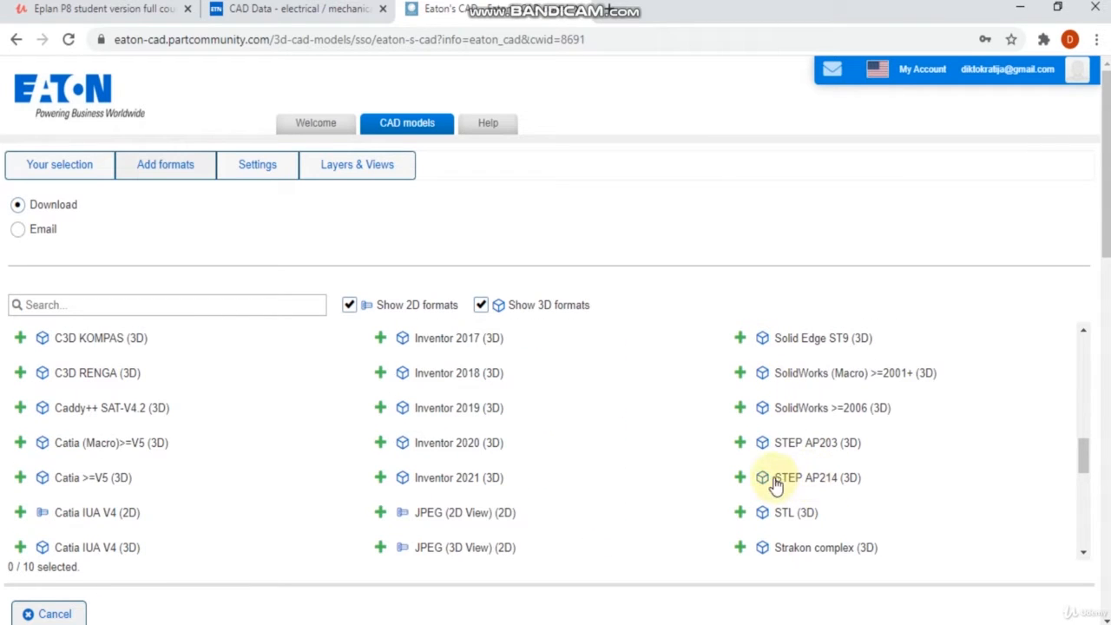
pyautogui.click(741, 445)
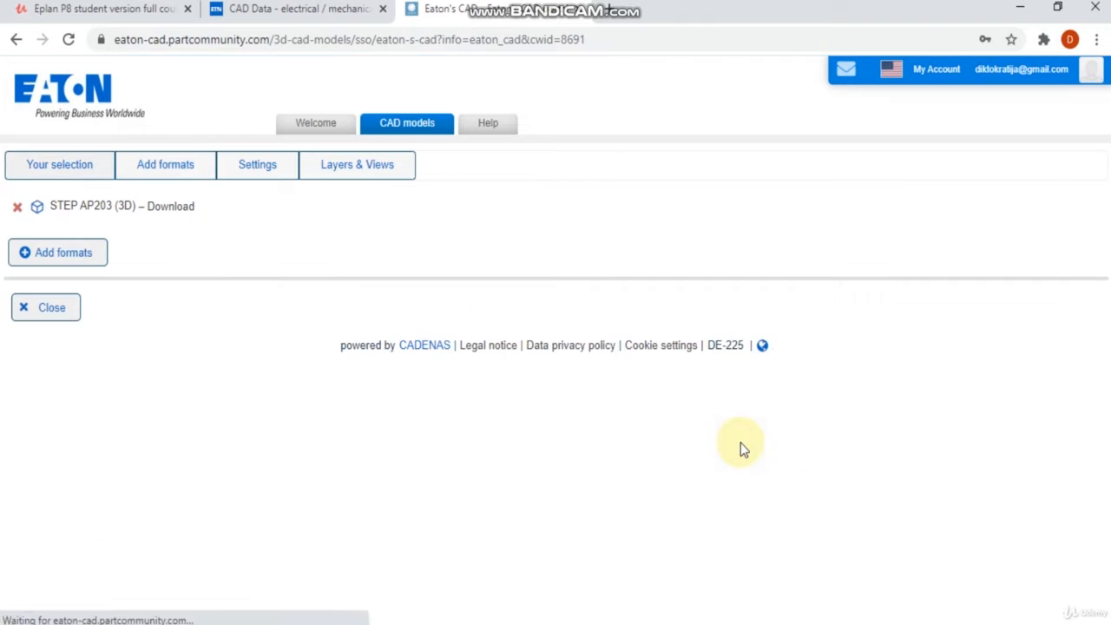
pyautogui.click(58, 315)
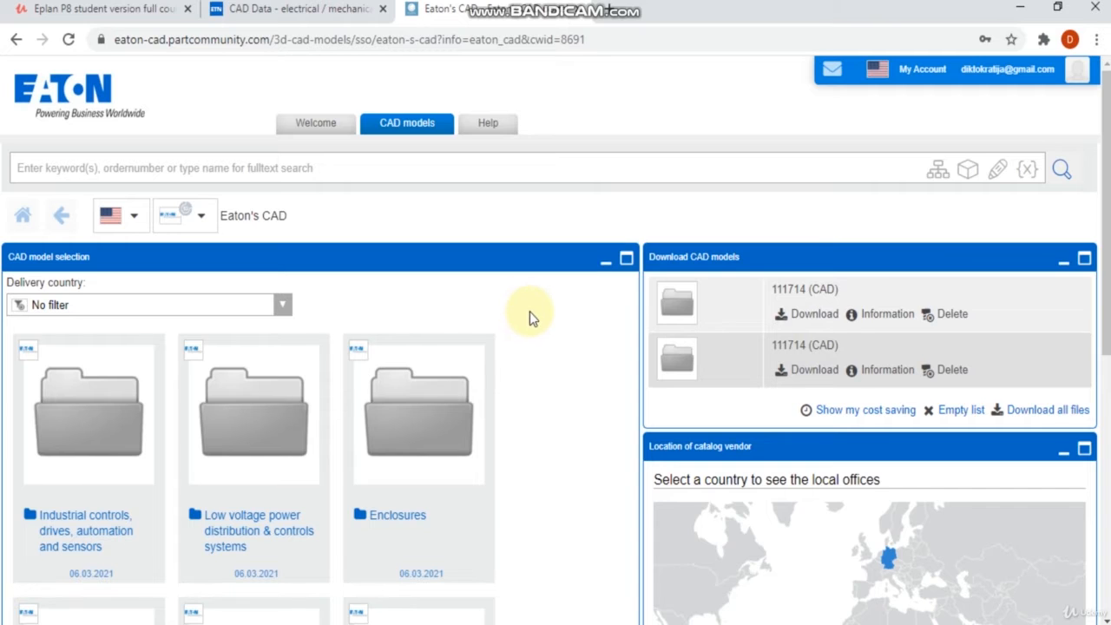
# Step: Browse to Enclosures, then Switch- & controlgear enclosure, then xEffect CS Basic version and enhancement
pyautogui.scroll(-1, 530, 312)
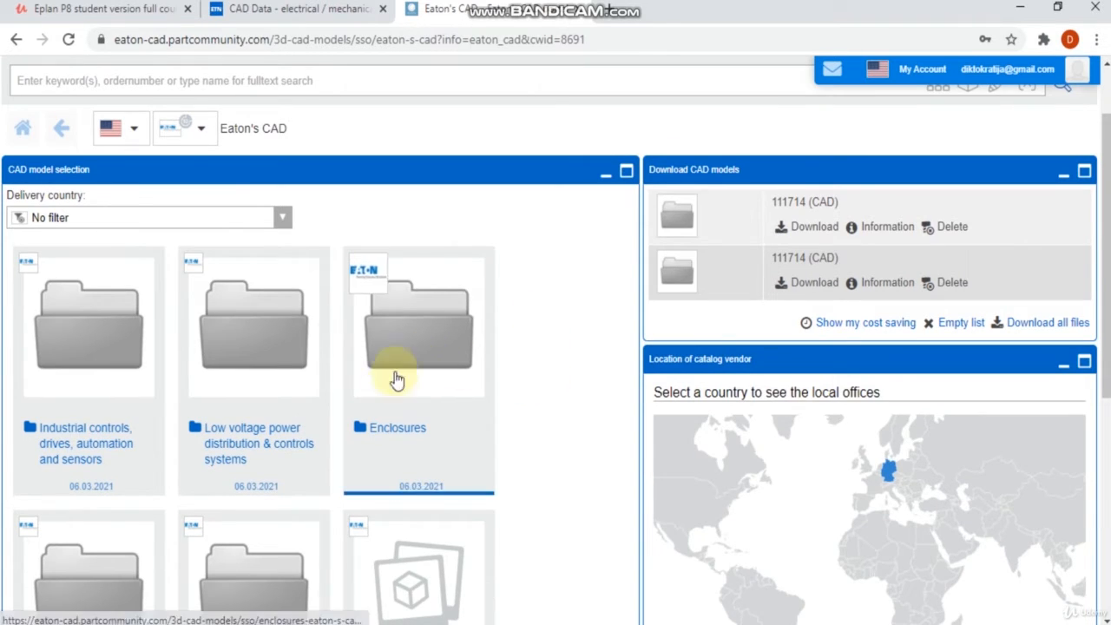
pyautogui.click(399, 375)
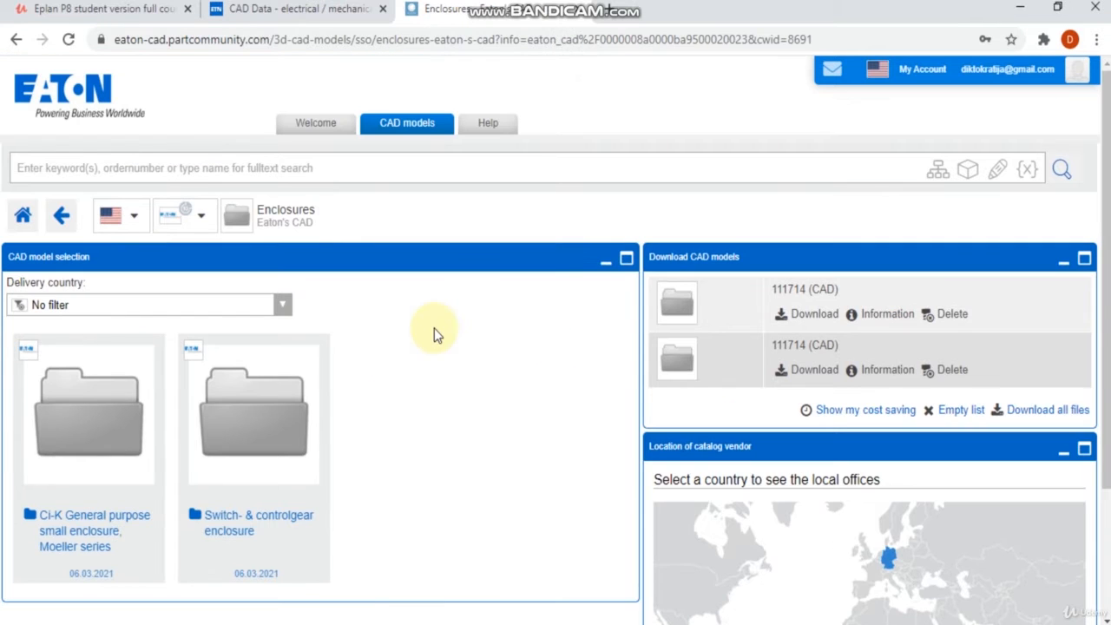
pyautogui.click(226, 443)
pyautogui.scroll(-1, 518, 366)
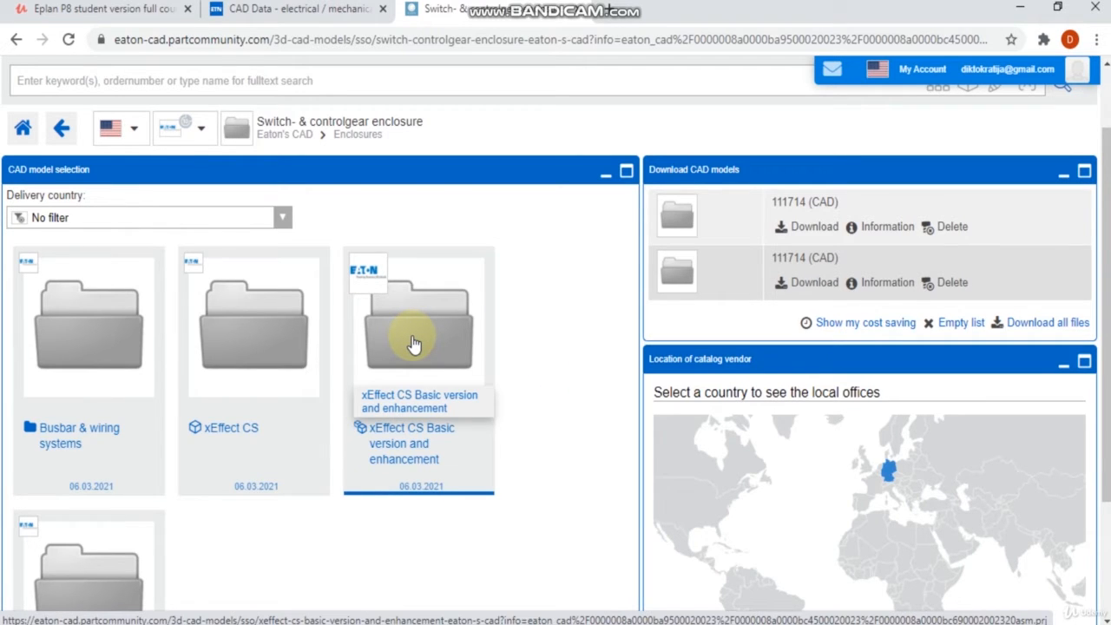
pyautogui.click(413, 344)
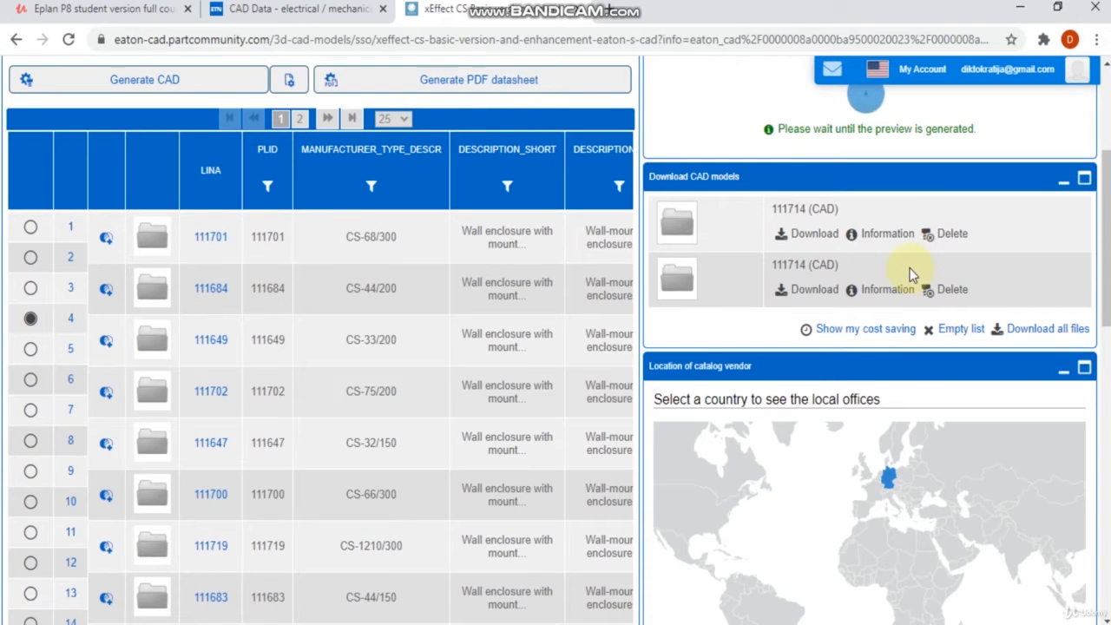
# Step: Rotate and inspect the 3D preview of the selected enclosure and scroll through the model list
pyautogui.scroll(3, 913, 273)
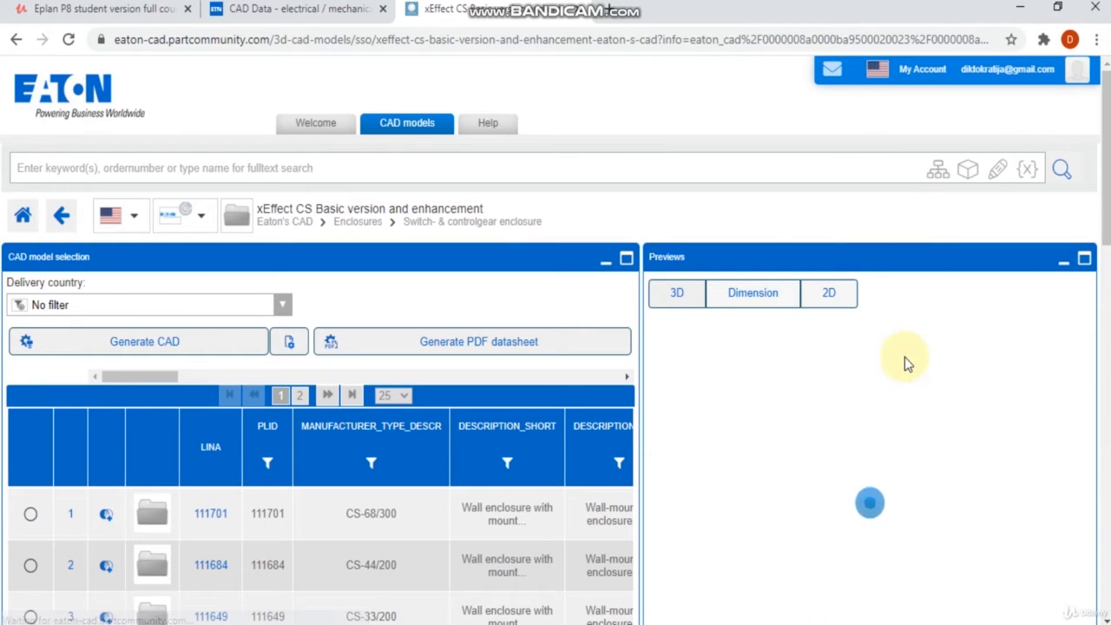
pyautogui.scroll(-2, 912, 388)
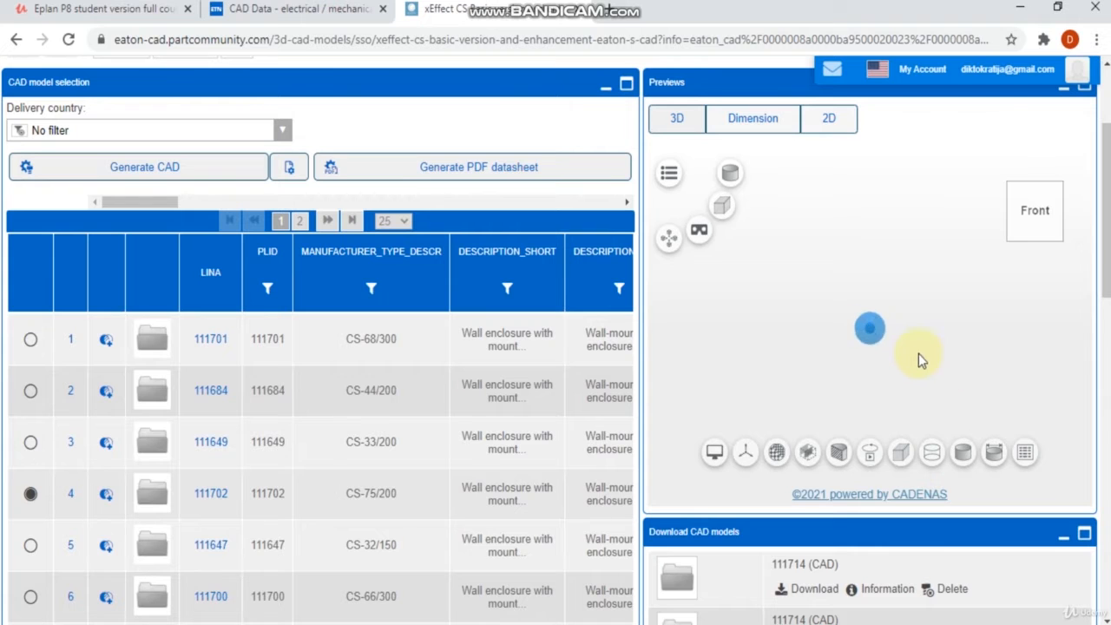
pyautogui.moveTo(860, 339); pyautogui.dragTo(972, 261)
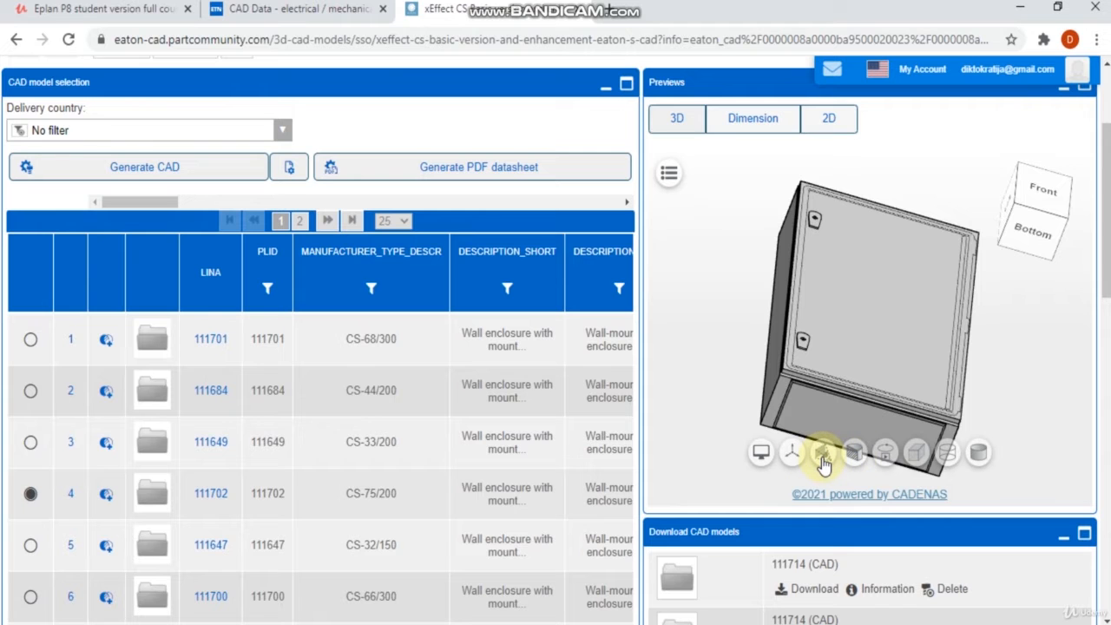
pyautogui.moveTo(880, 454); pyautogui.dragTo(422, 375)
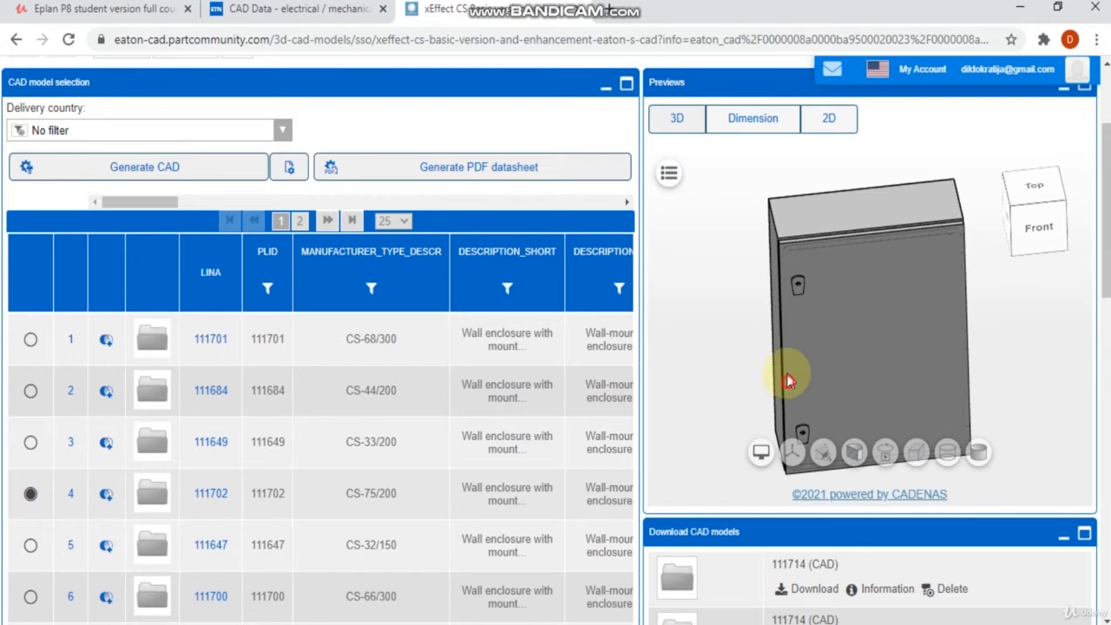
pyautogui.moveTo(788, 377); pyautogui.dragTo(799, 342)
pyautogui.scroll(-8, 100, 466)
pyautogui.scroll(-4, 241, 467)
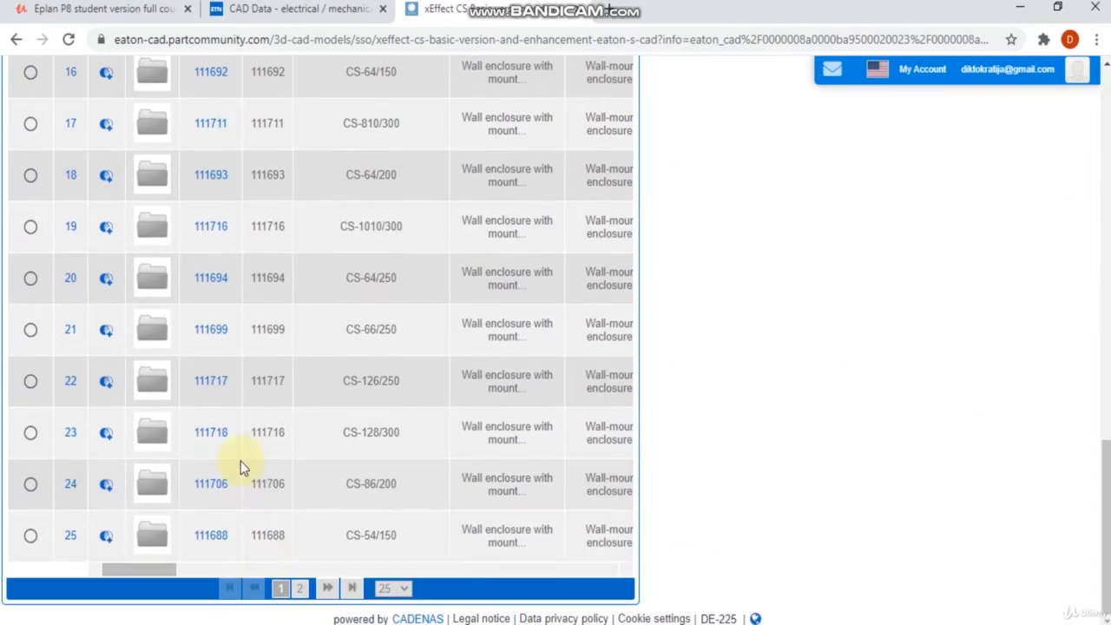
# Step: Go to the list's second page and select enclosure 111695, type CS-65/150
pyautogui.click(302, 589)
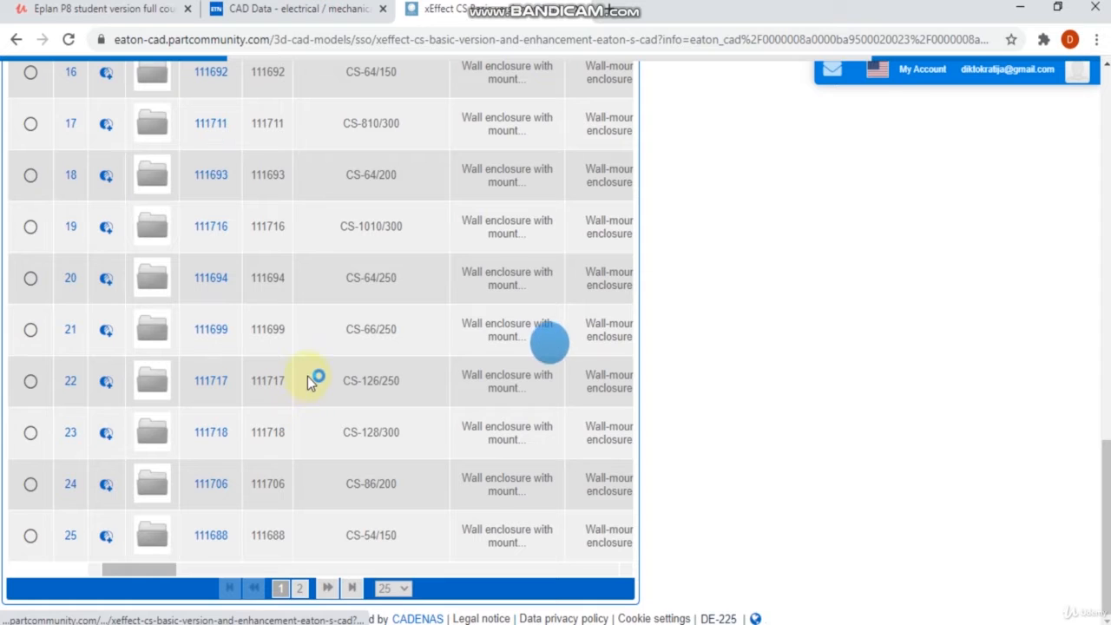
pyautogui.scroll(10, 261, 314)
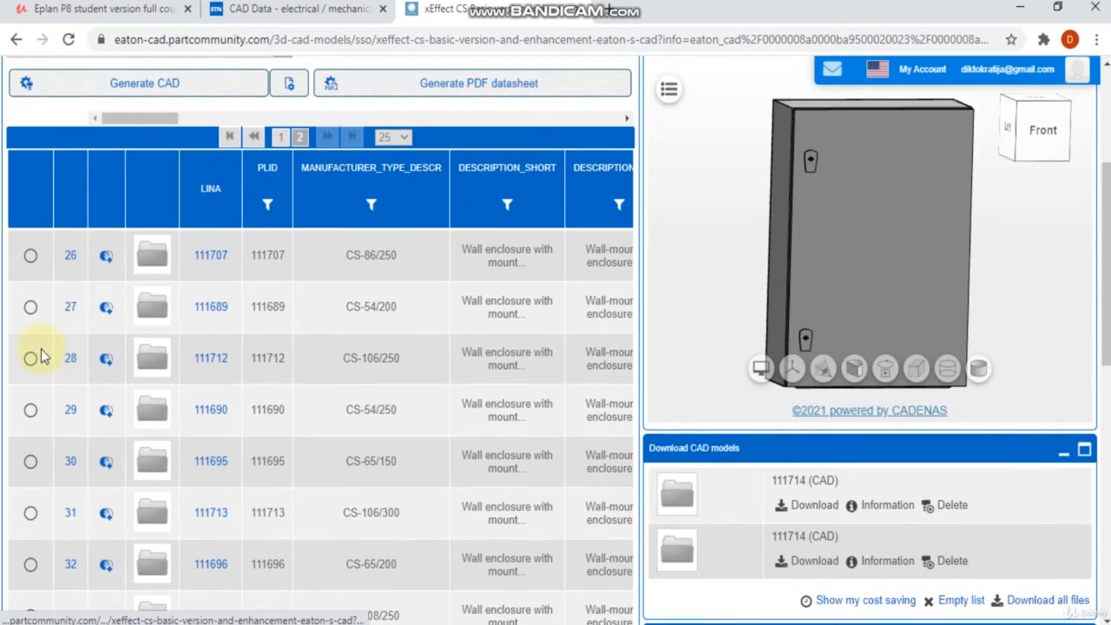
pyautogui.click(30, 461)
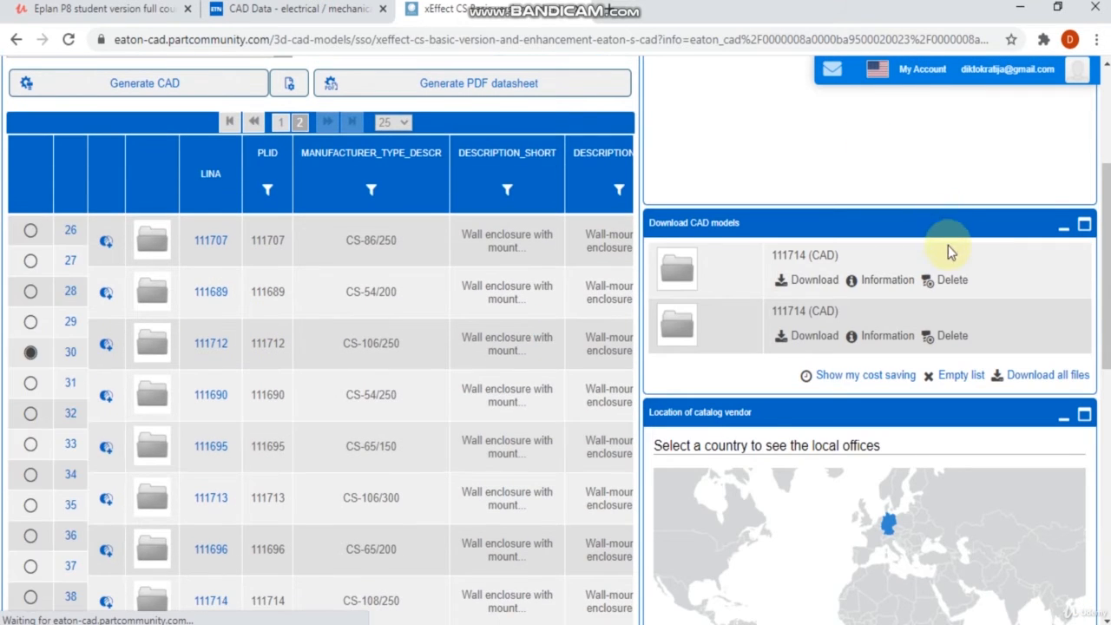
pyautogui.scroll(-2, 923, 302)
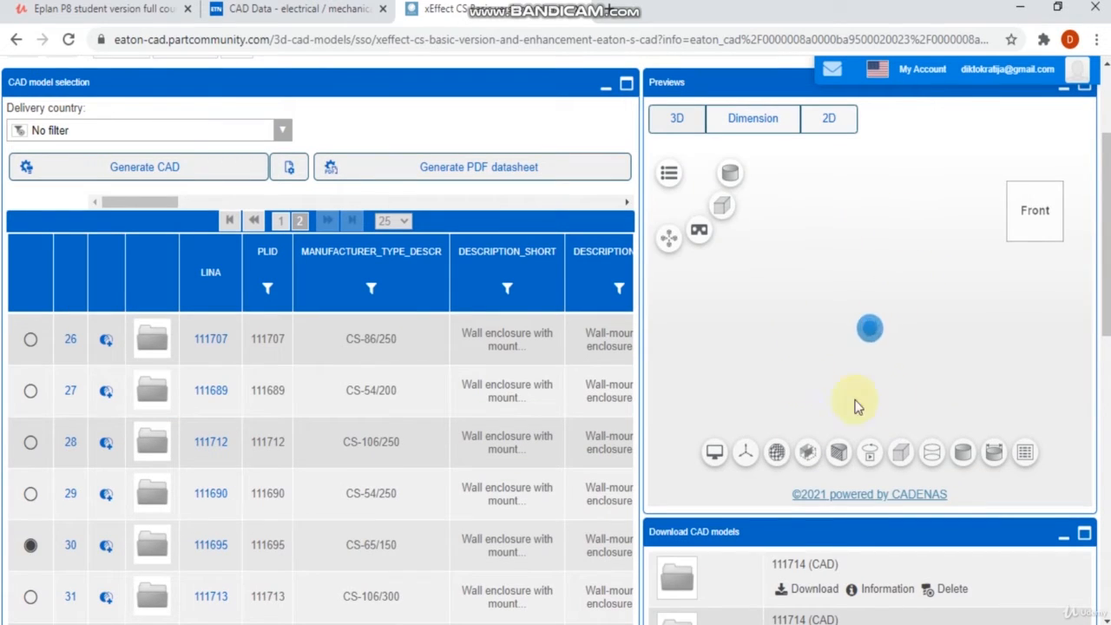
# Step: Generate the CAD model for 111695, download it, and open the downloaded zip archive
pyautogui.click(150, 177)
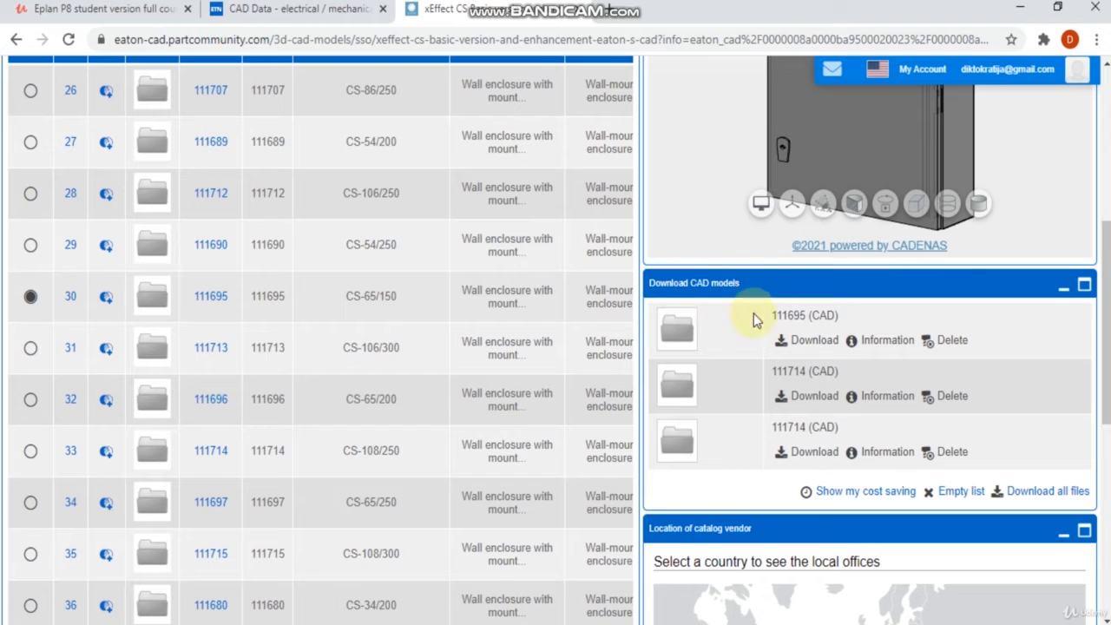
pyautogui.click(815, 345)
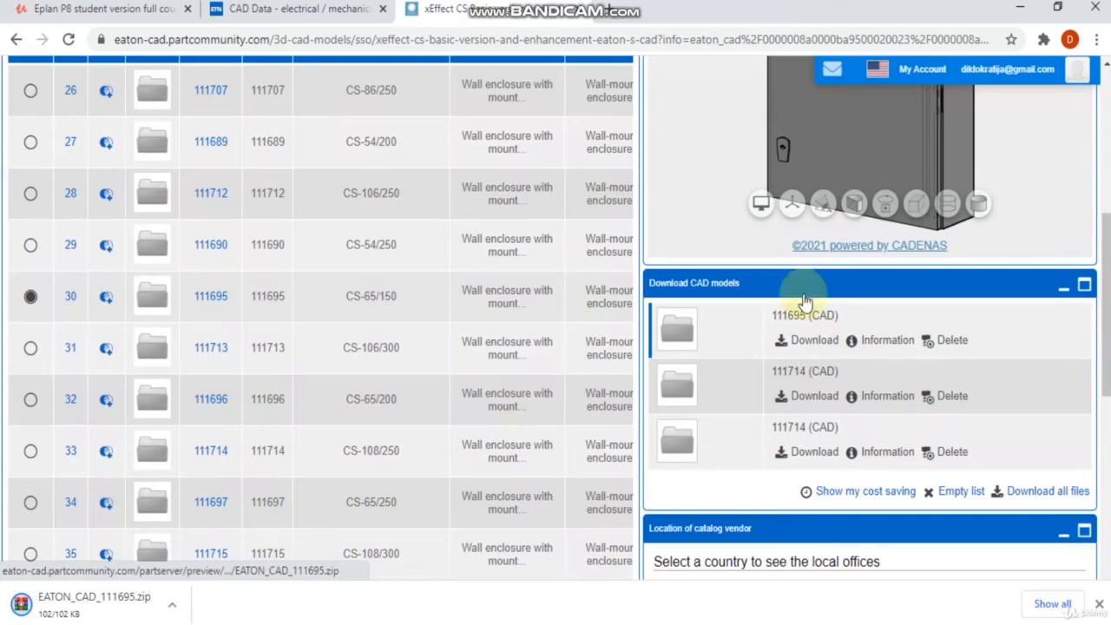
pyautogui.click(87, 604)
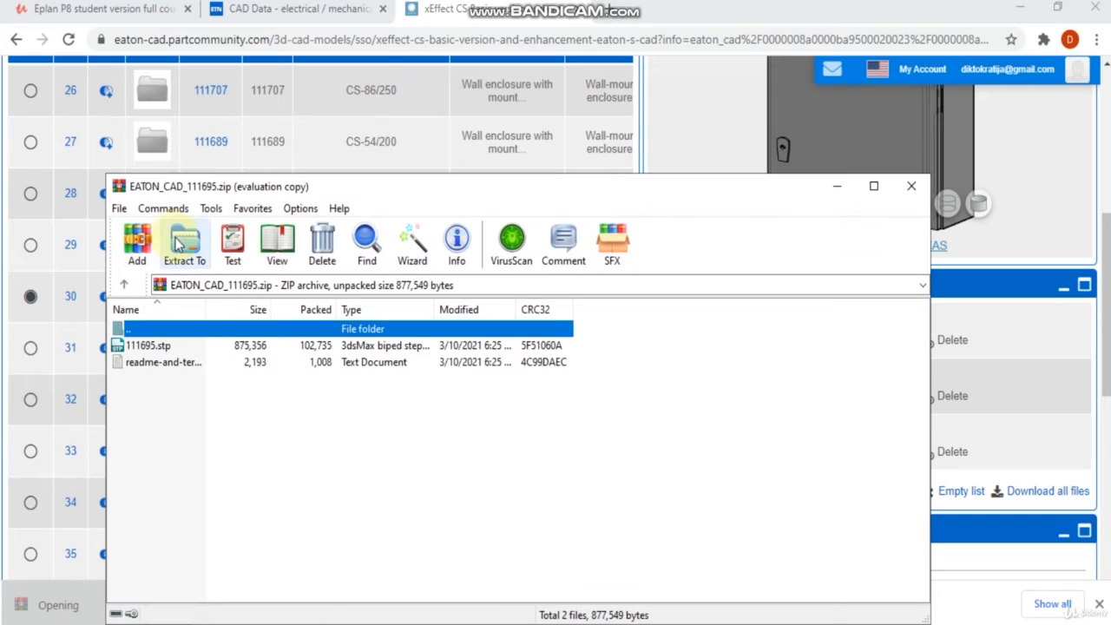
# Step: Extract the archive into a new Desktop folder named "Encloshure" and close the archive window
pyautogui.click(178, 245)
pyautogui.click(632, 342)
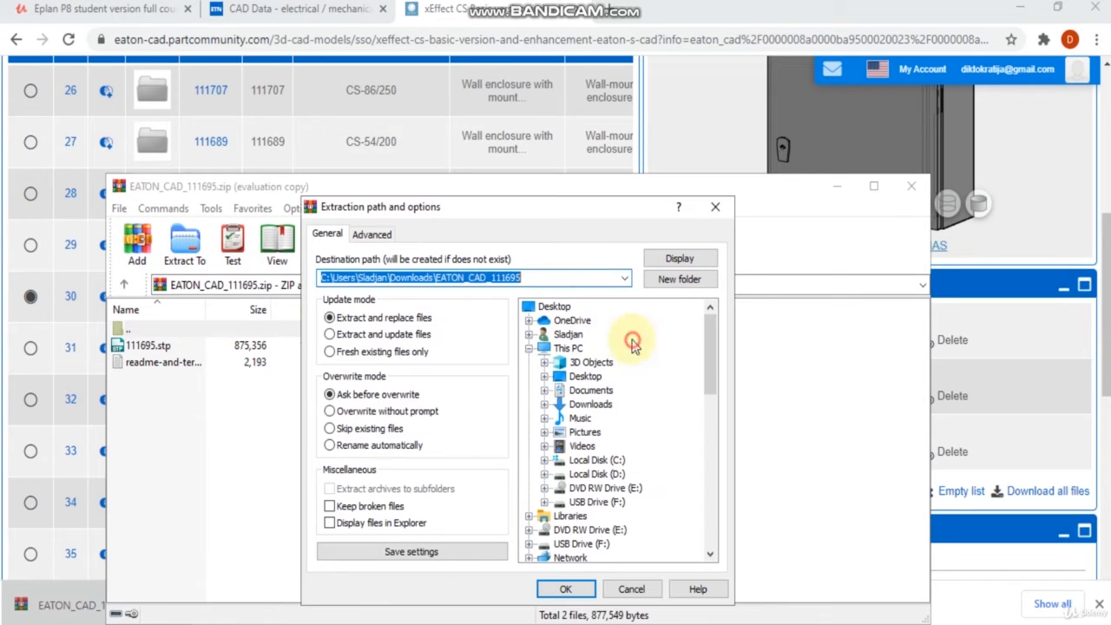
pyautogui.click(553, 306)
pyautogui.click(690, 281)
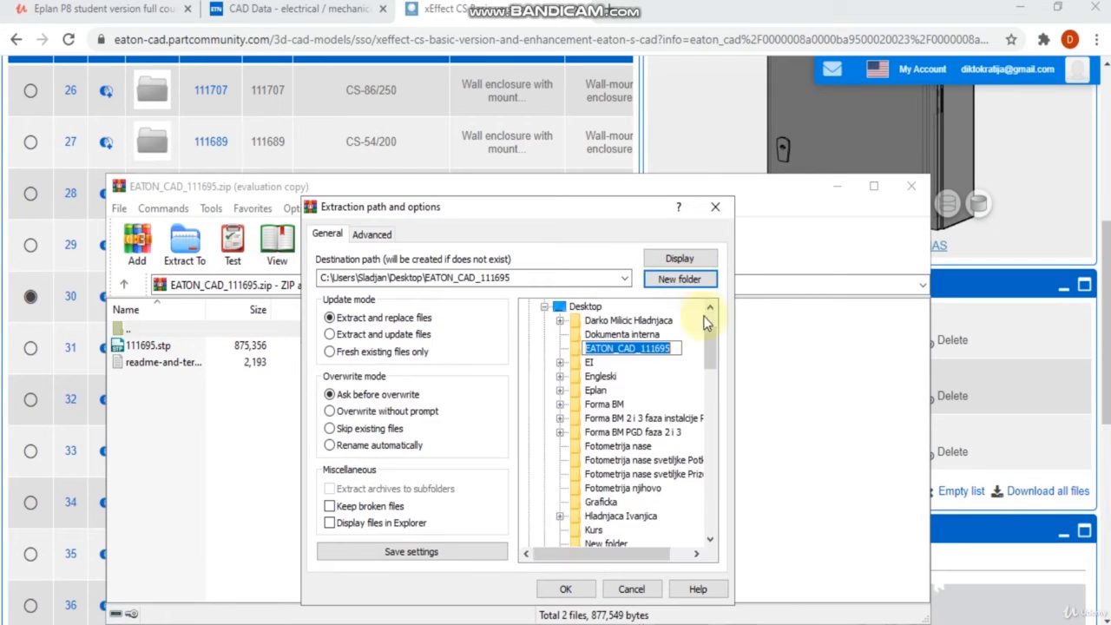
pyautogui.write('Encloshure')
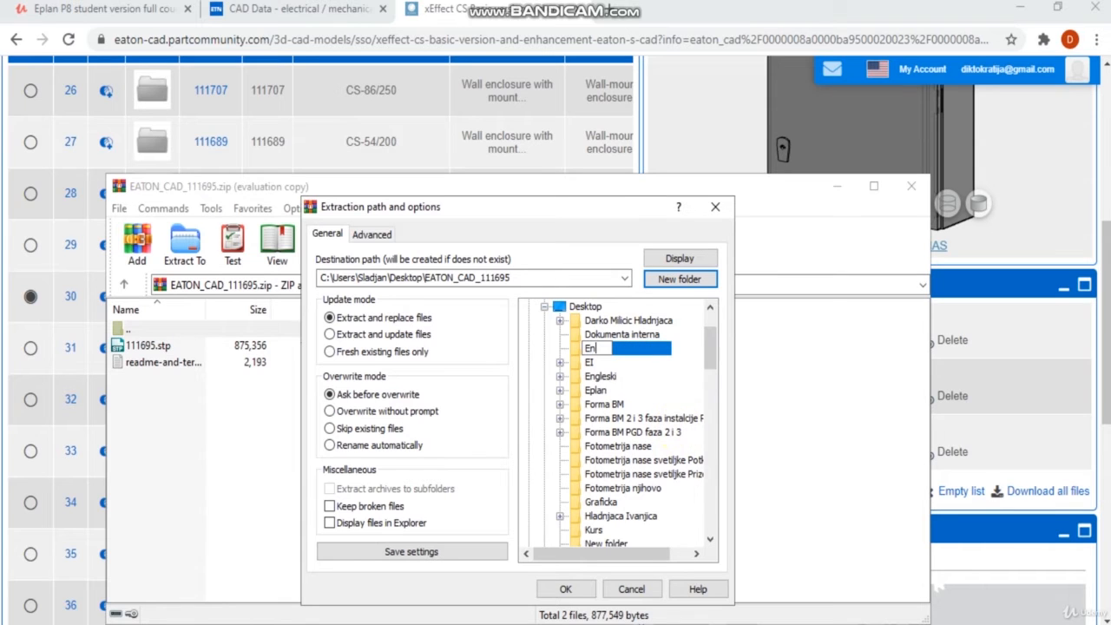
pyautogui.click(565, 589)
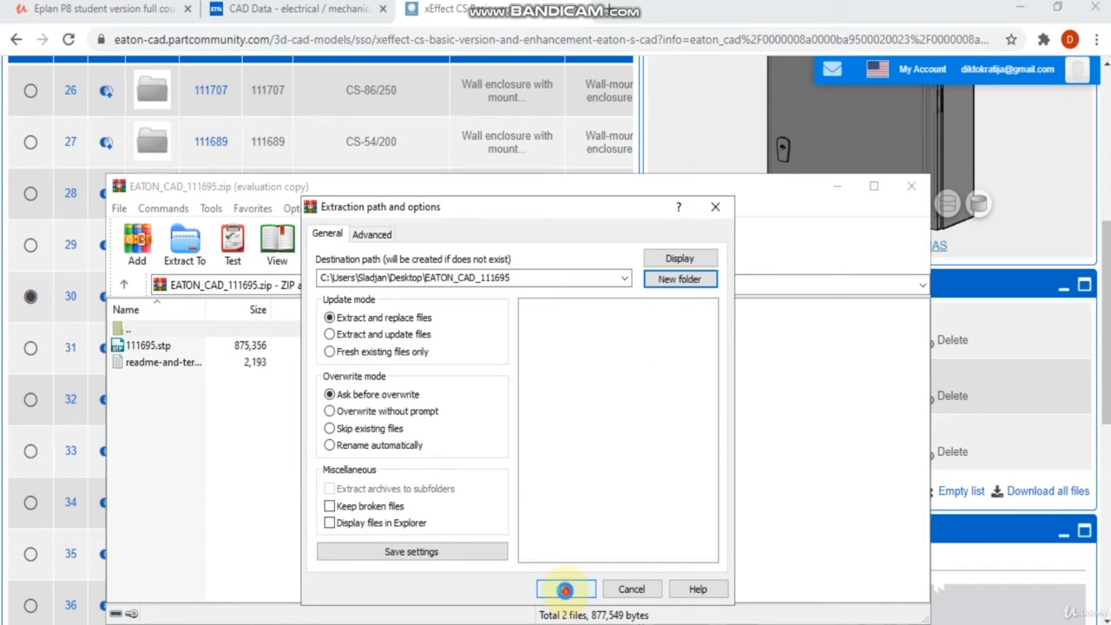
pyautogui.click(913, 186)
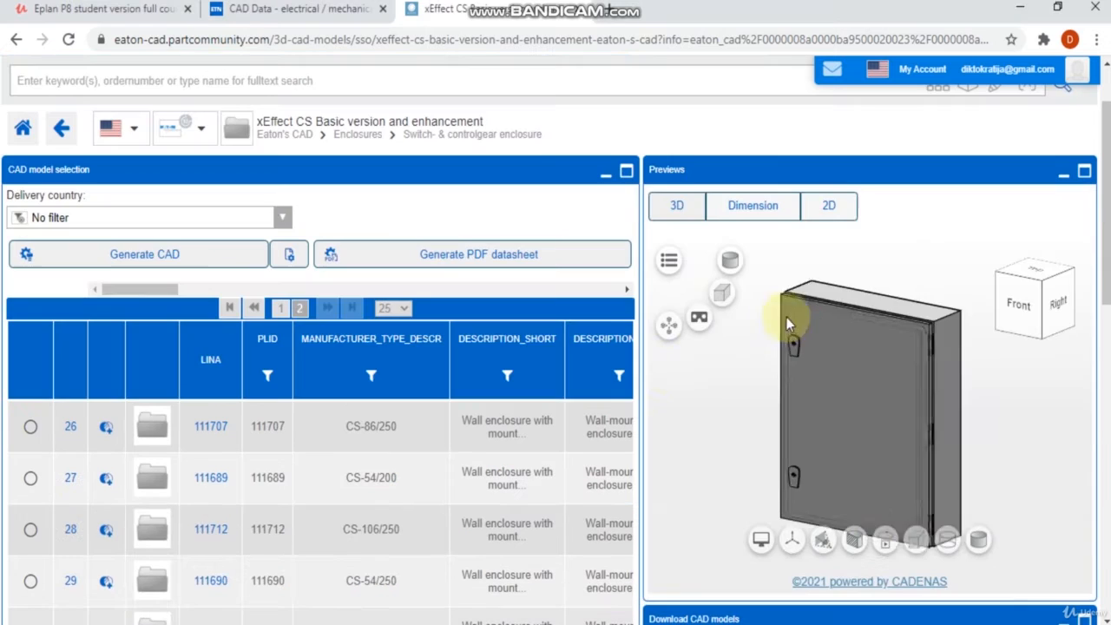
# Step: Rotate the enclosure preview briefly and go back to the Switch- & controlgear enclosure folder
pyautogui.scroll(-4, 912, 420)
pyautogui.moveTo(899, 391); pyautogui.dragTo(943, 373)
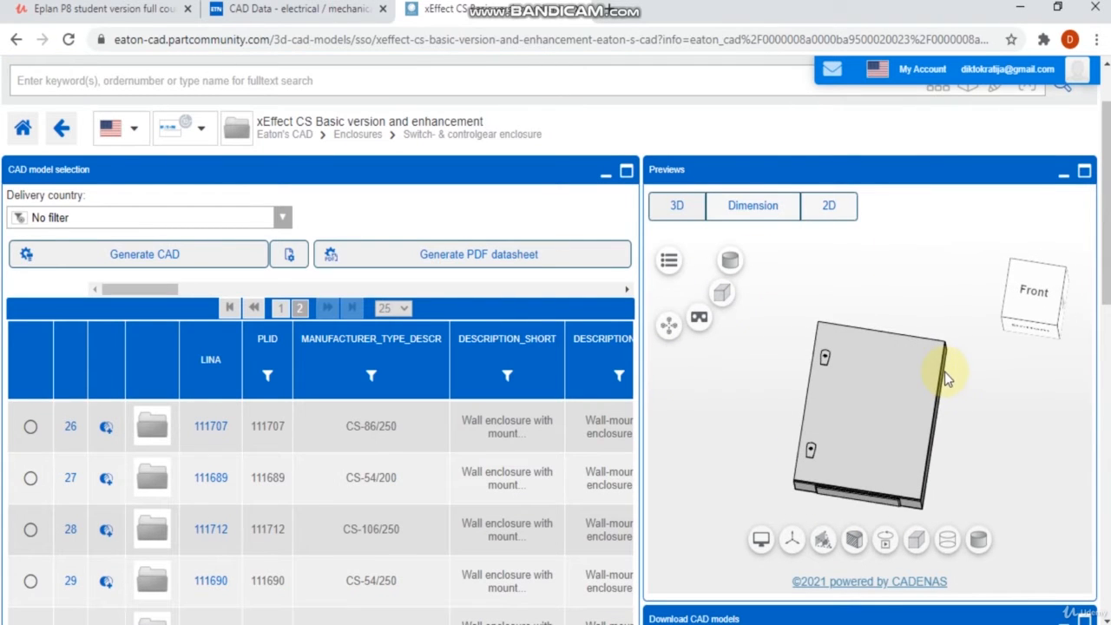
pyautogui.click(14, 42)
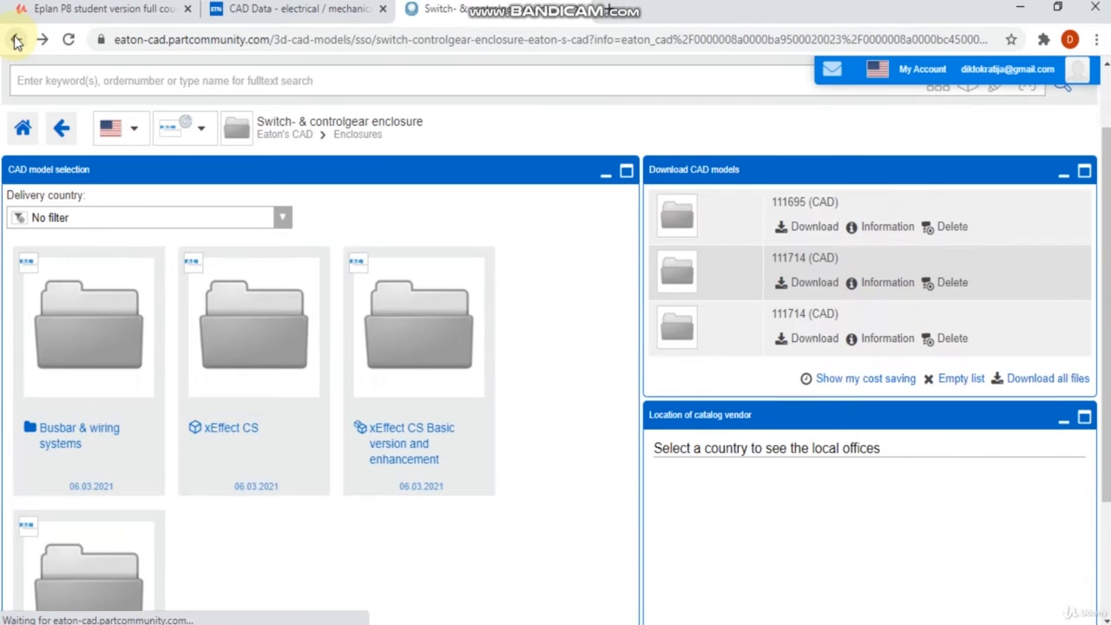
# Step: Browse the Eaton catalog back to Safety Relays & Switches, open DILMS safety contactors and rotate its 3D preview
pyautogui.click(14, 42)
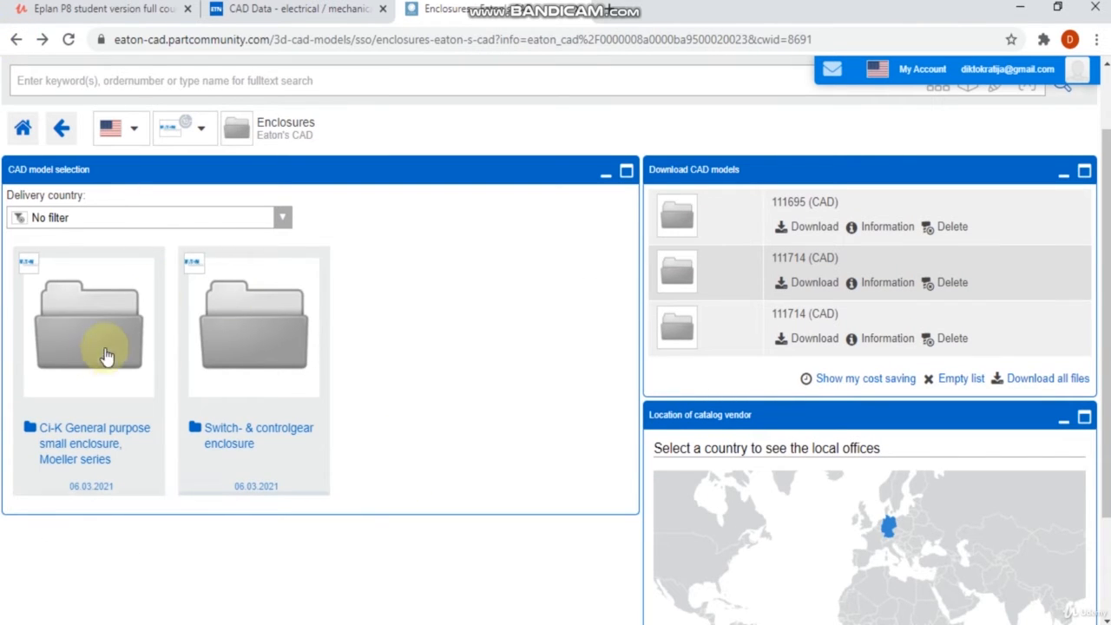
pyautogui.click(16, 40)
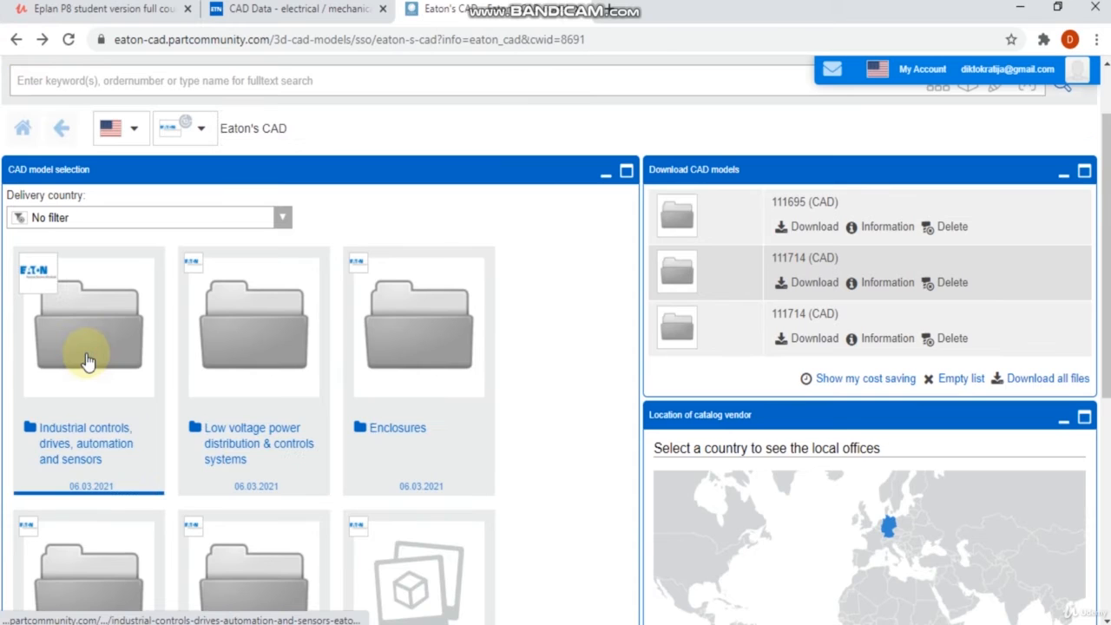
pyautogui.click(88, 356)
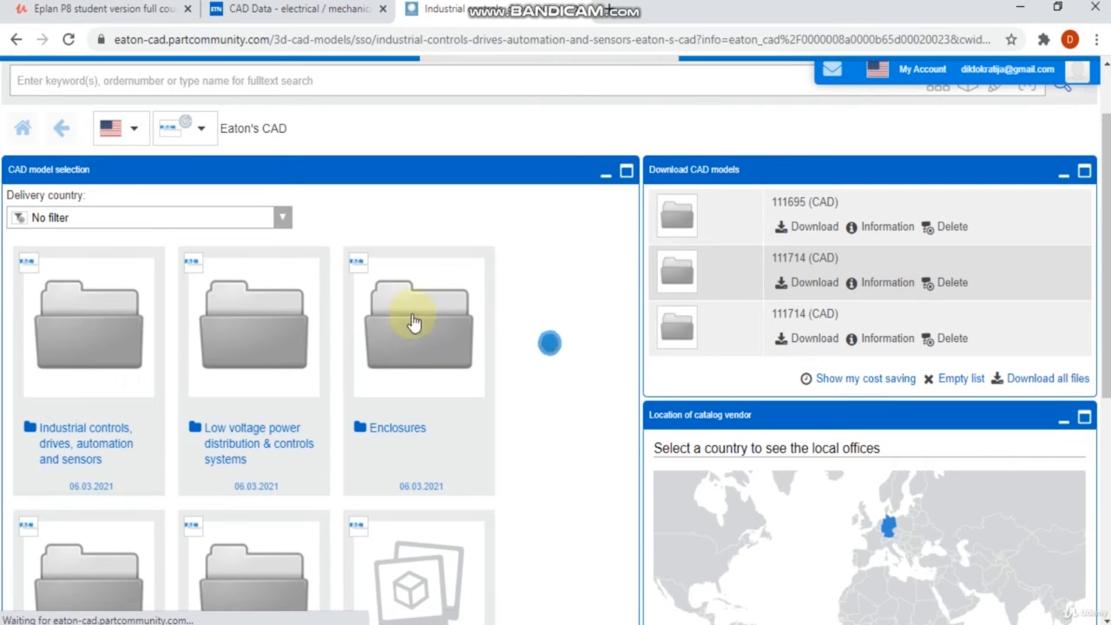
pyautogui.scroll(-2, 429, 295)
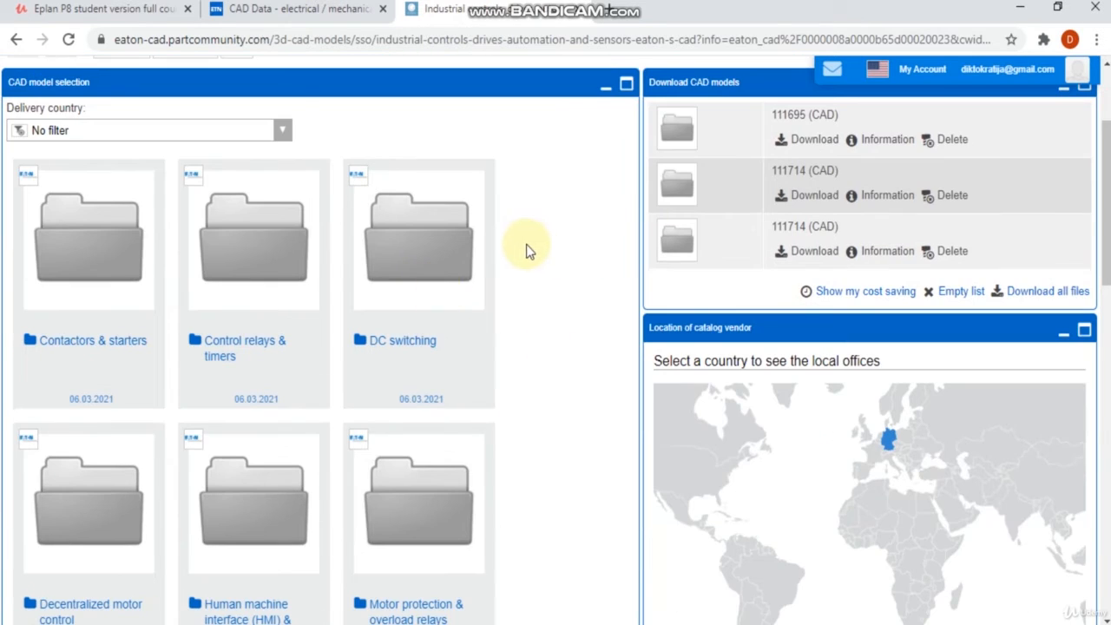
pyautogui.scroll(-8, 526, 247)
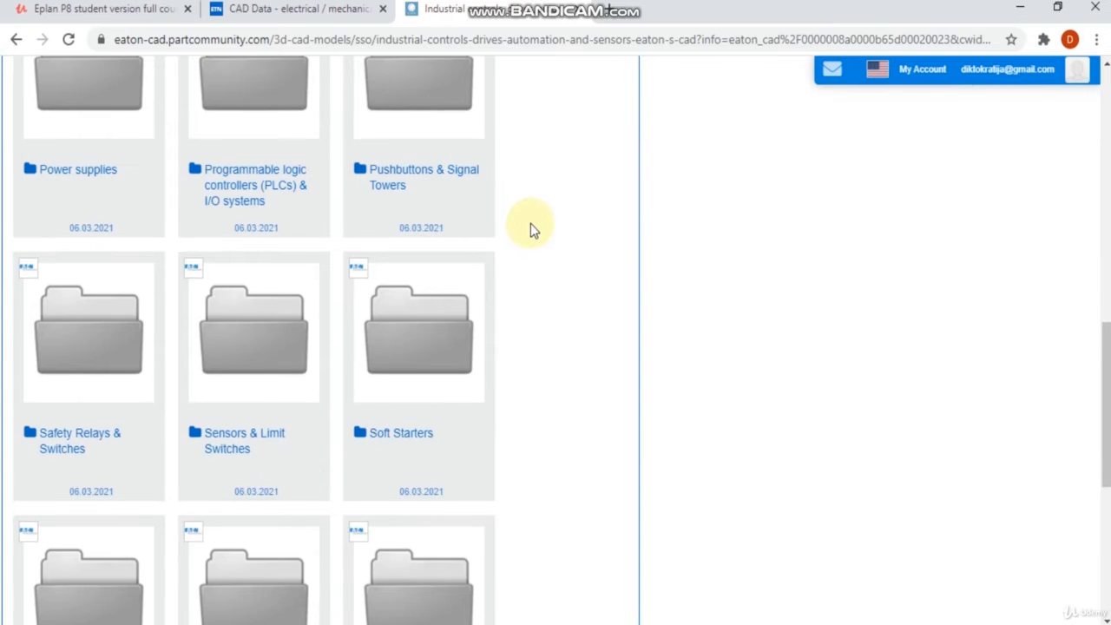
pyautogui.scroll(-3, 531, 224)
pyautogui.click(92, 173)
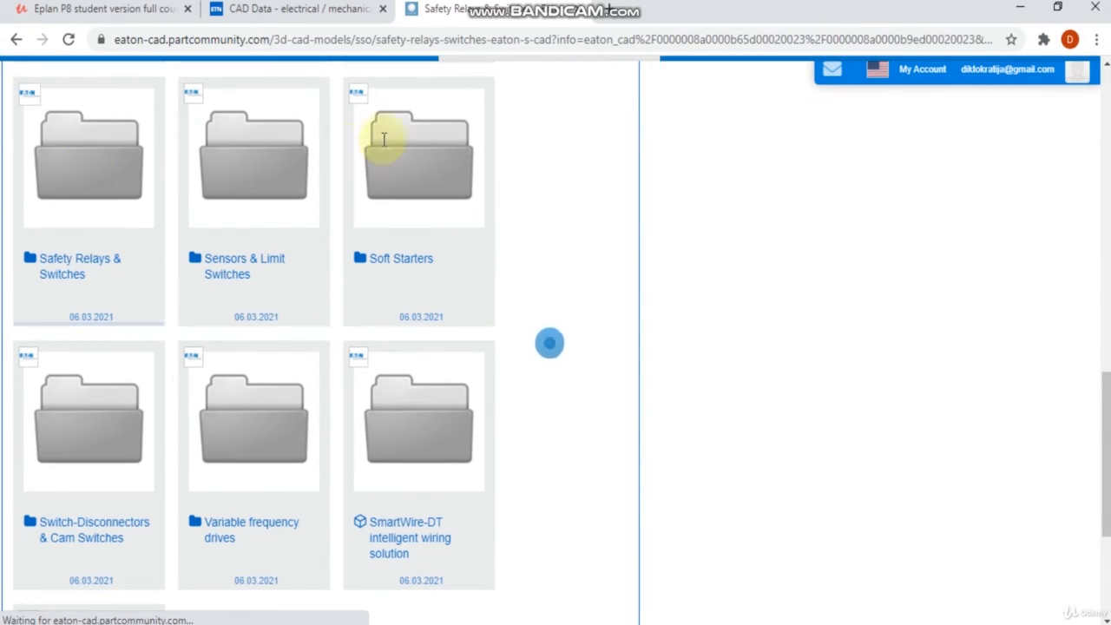
pyautogui.scroll(-2, 496, 216)
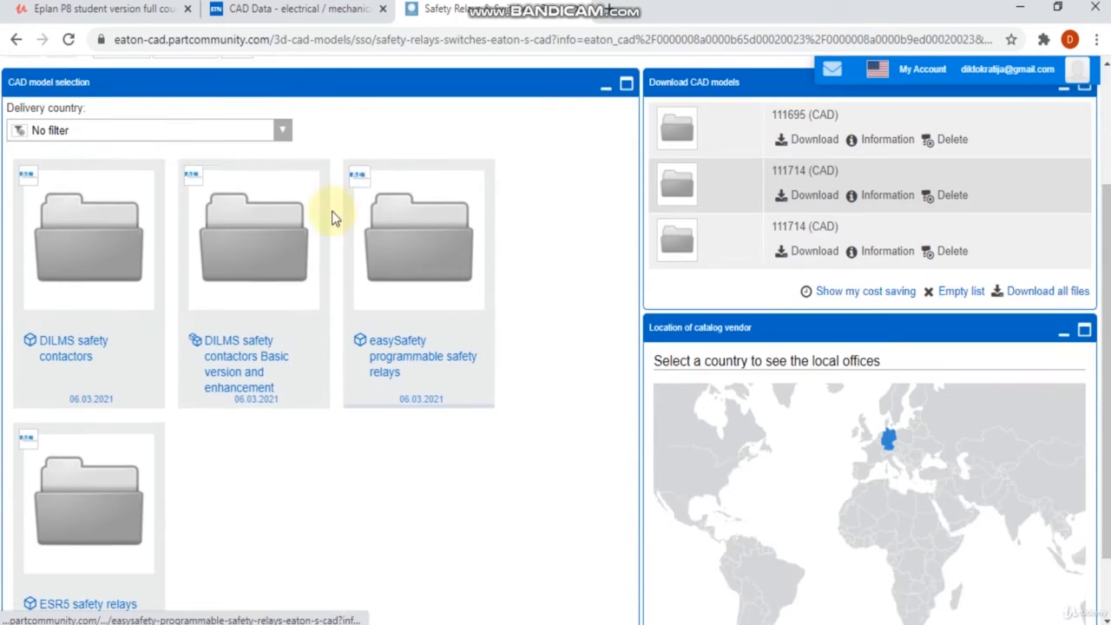
pyautogui.click(116, 228)
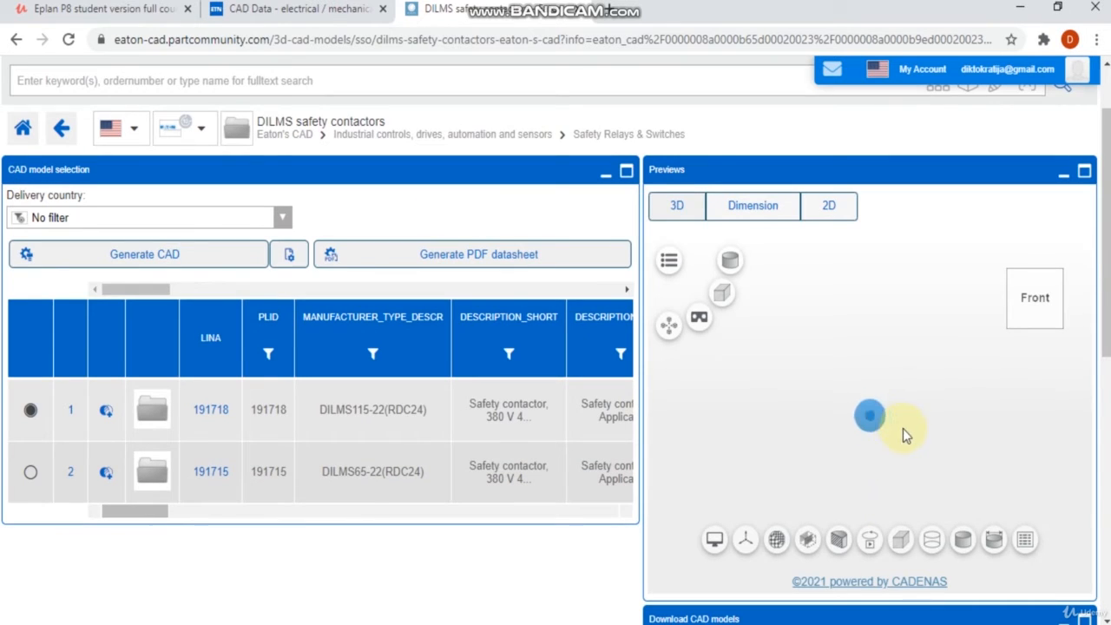
pyautogui.moveTo(902, 428); pyautogui.dragTo(898, 452)
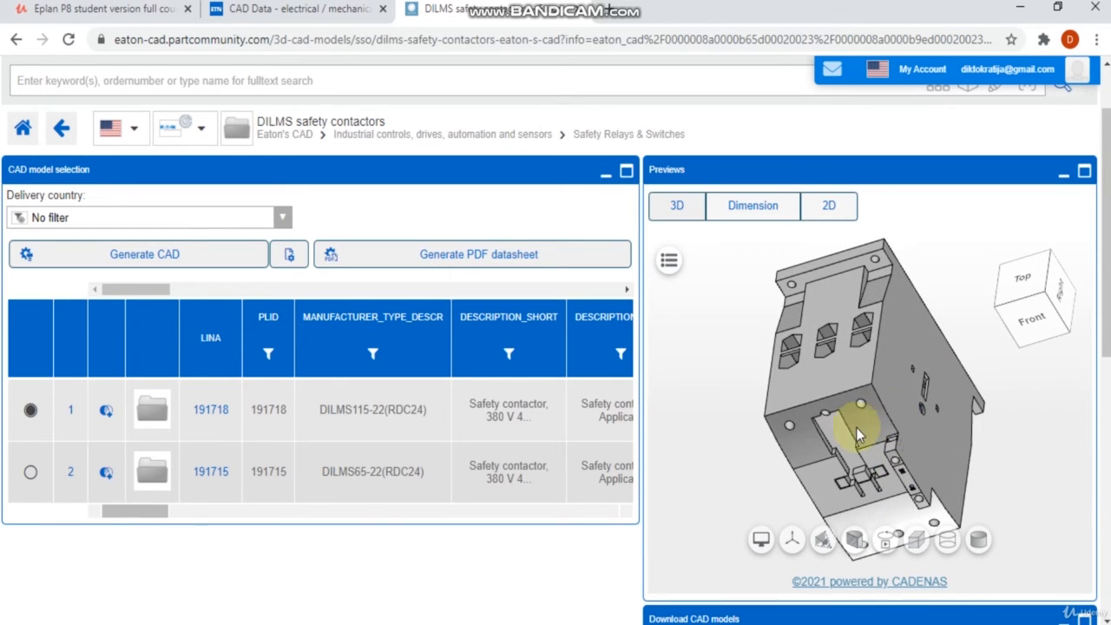
pyautogui.scroll(-2, 856, 427)
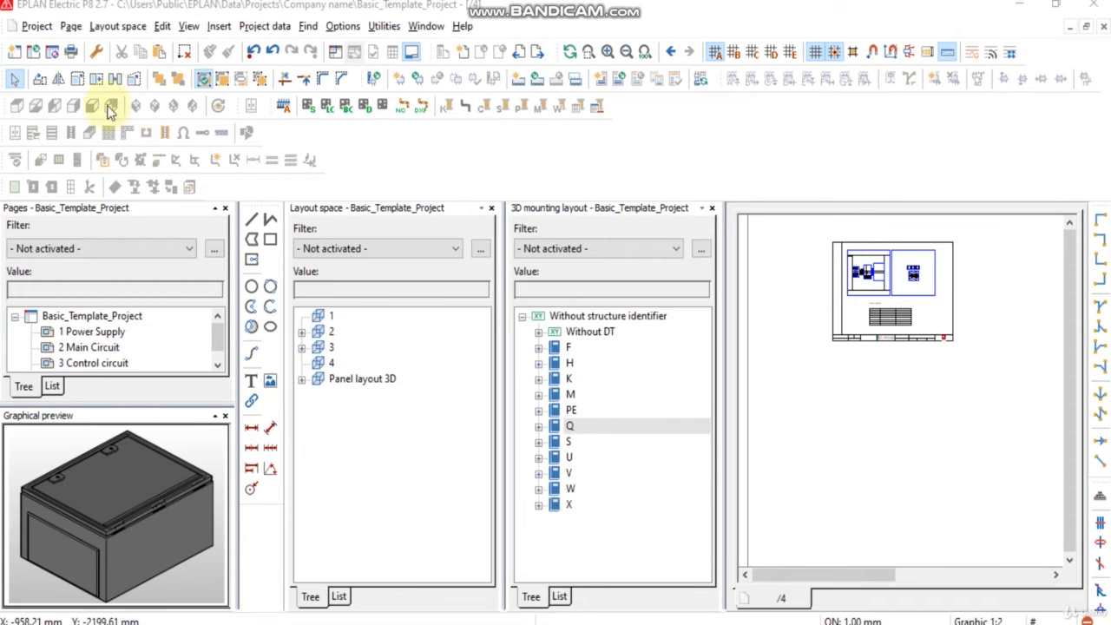
# Step: Import the 3D graphic STEP file 111690 from the Encloshure folder into the layout space
pyautogui.click(119, 27)
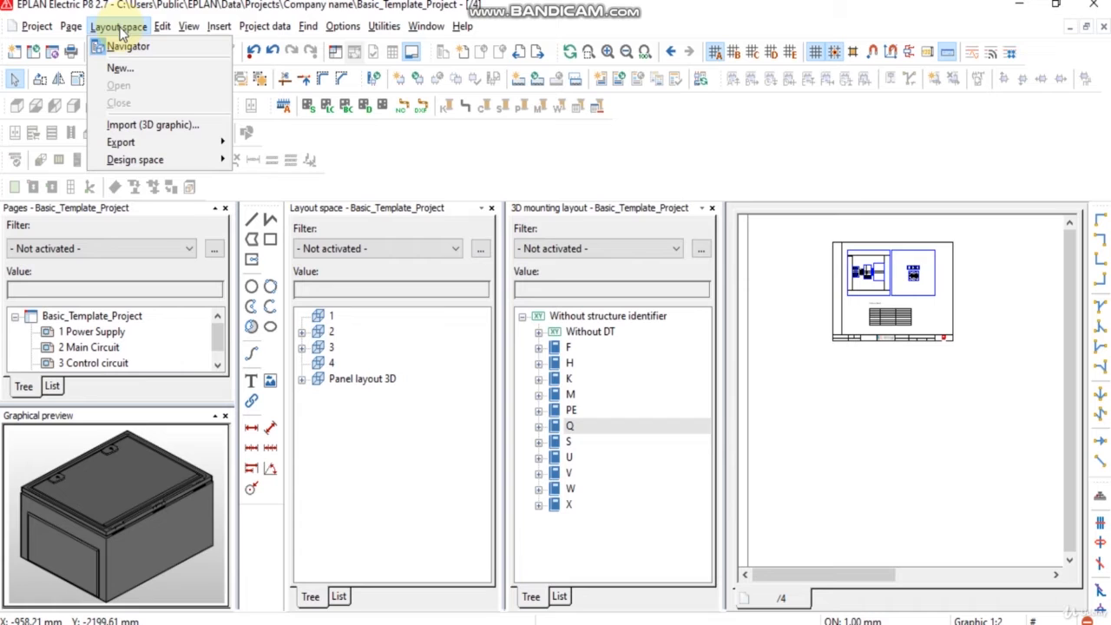
pyautogui.click(139, 125)
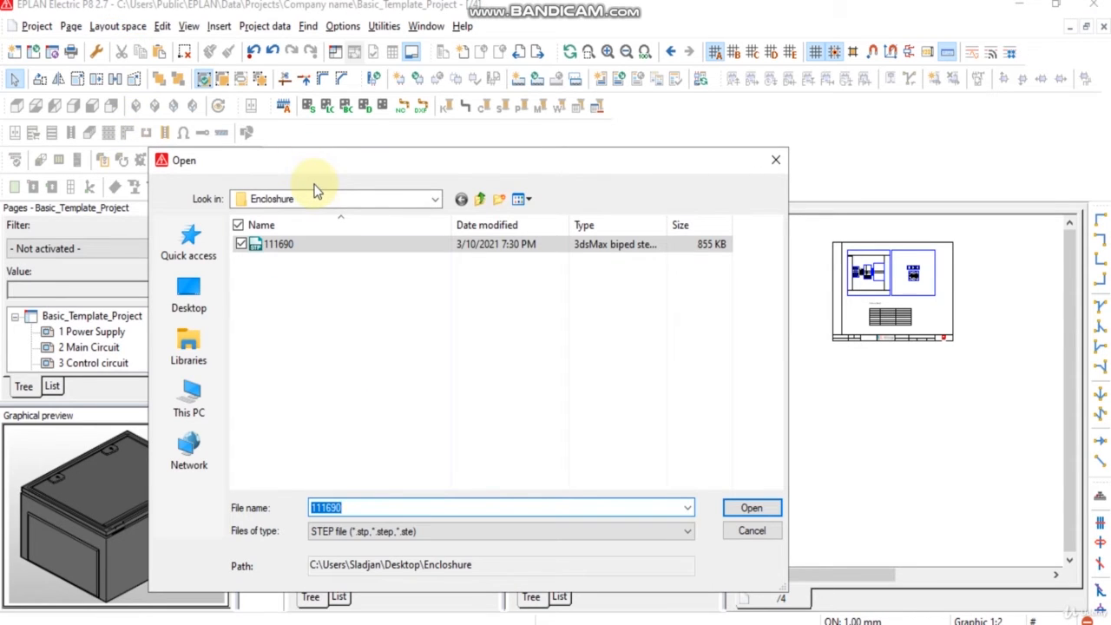
pyautogui.click(278, 247)
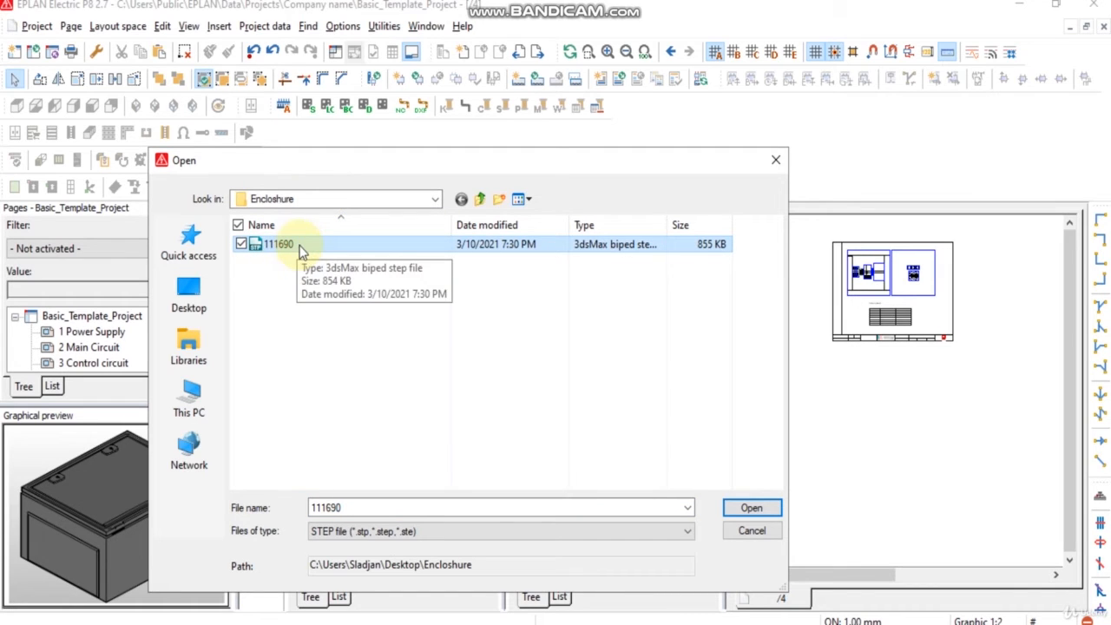
pyautogui.click(752, 508)
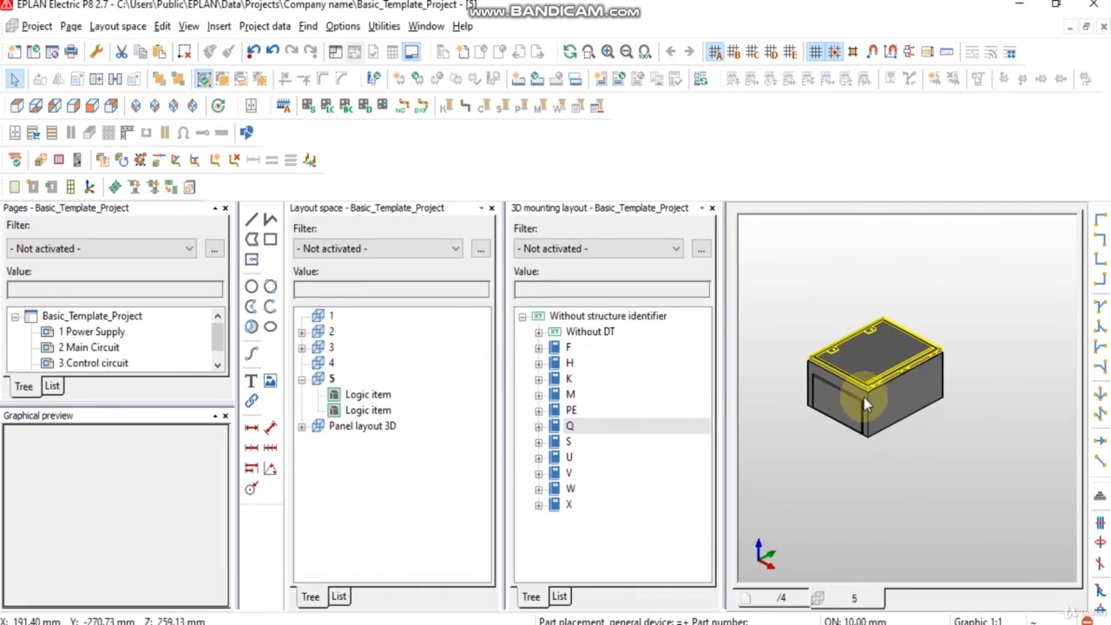
# Step: Select the imported enclosure and set its transparency to 50% in its properties
pyautogui.moveTo(930, 470); pyautogui.dragTo(799, 295)
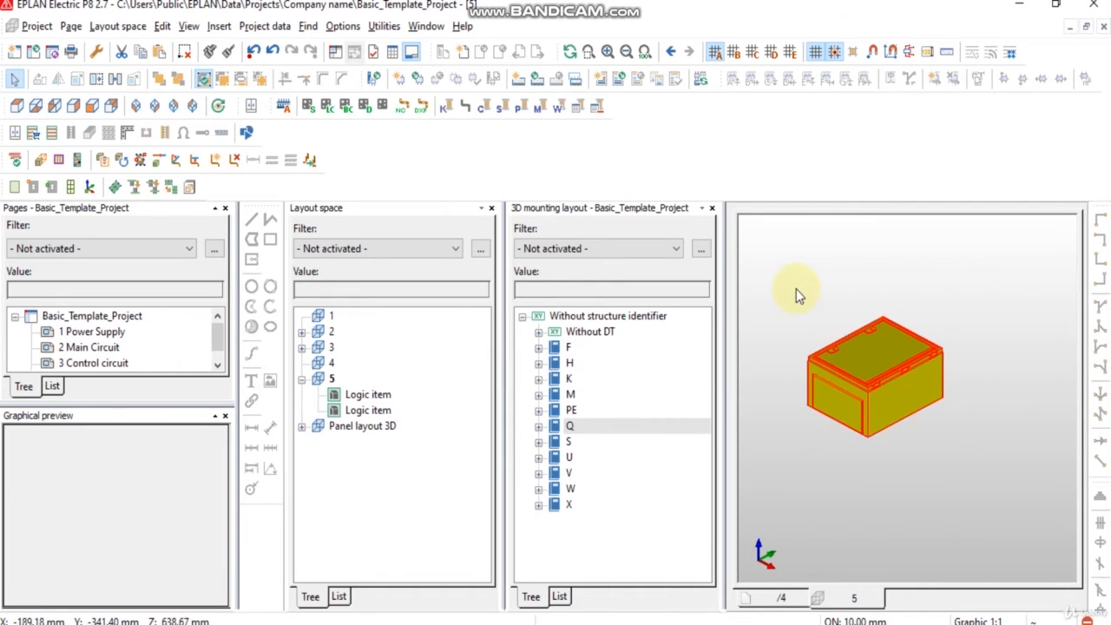
pyautogui.rightClick(871, 415)
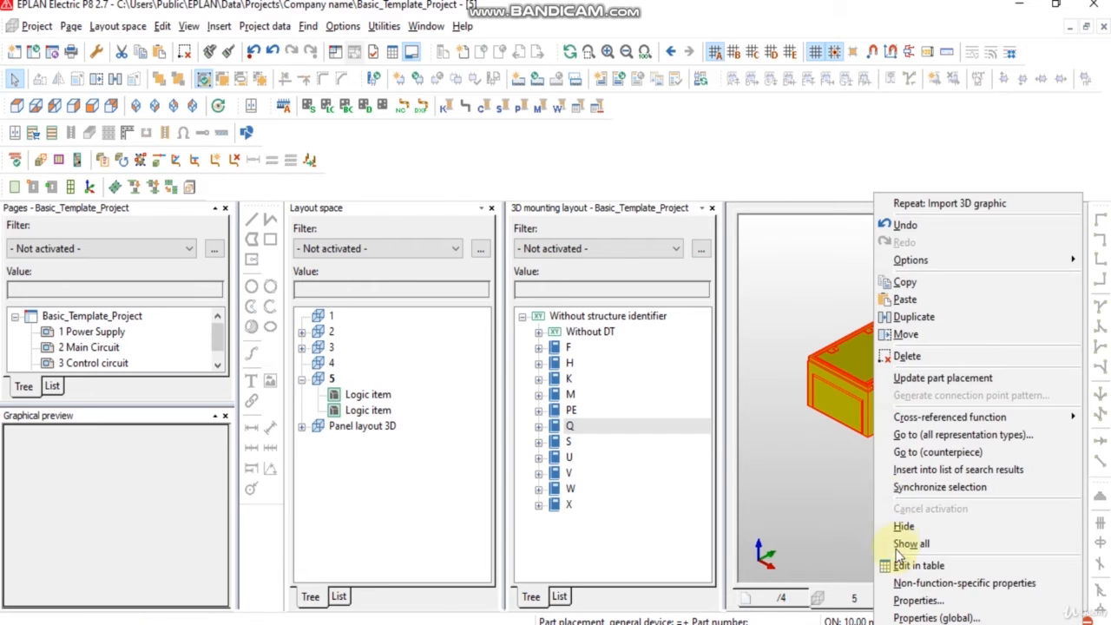
pyautogui.click(916, 600)
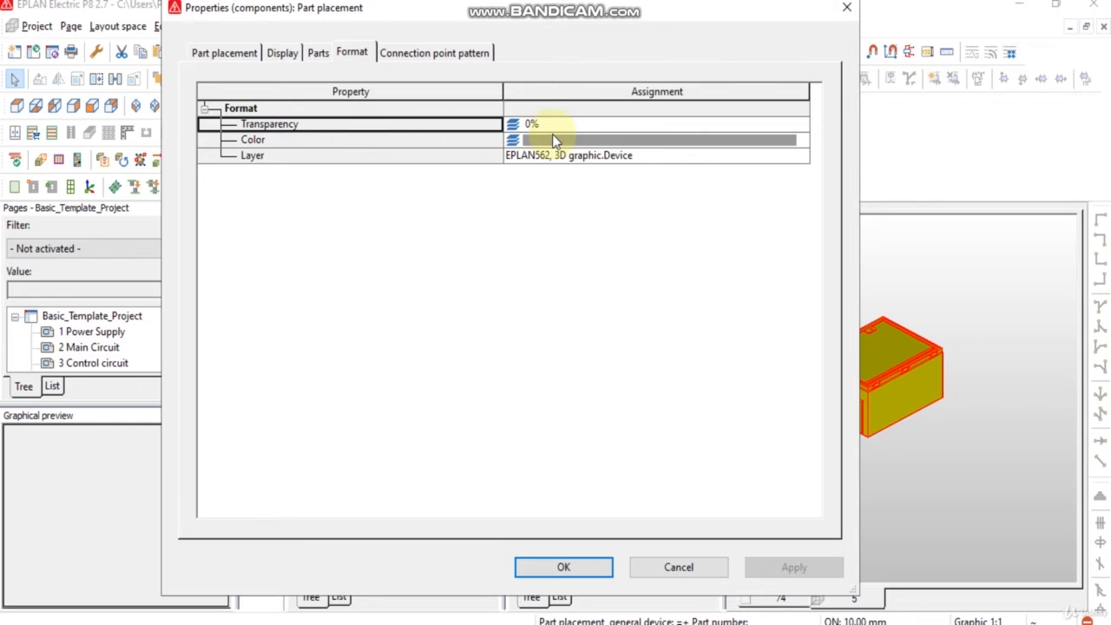
pyautogui.click(556, 126)
pyautogui.click(804, 129)
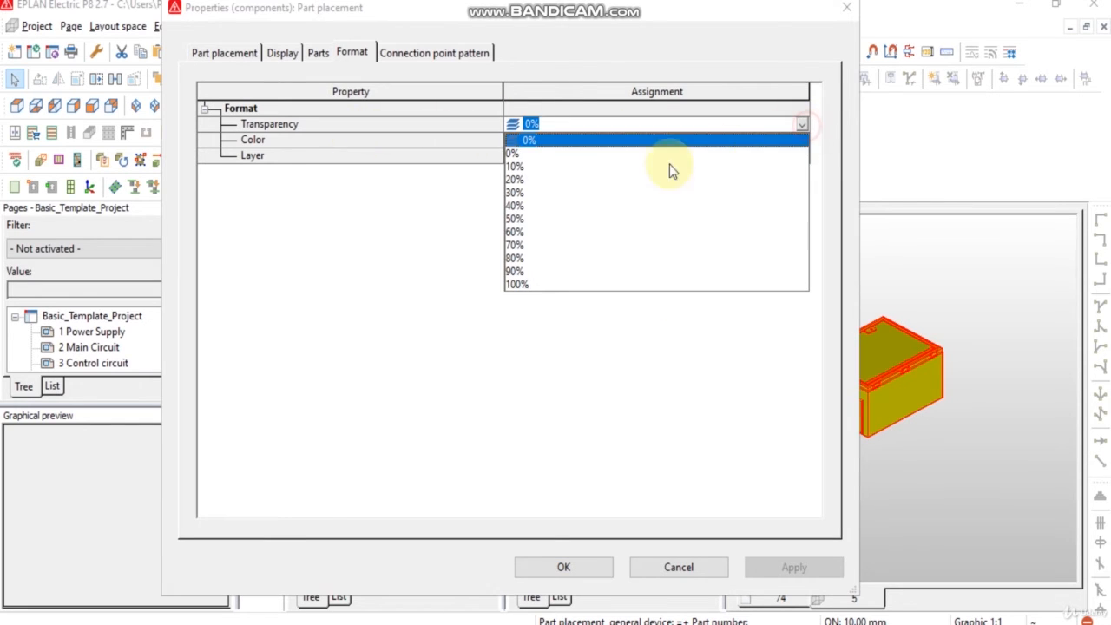
pyautogui.click(519, 216)
pyautogui.click(560, 565)
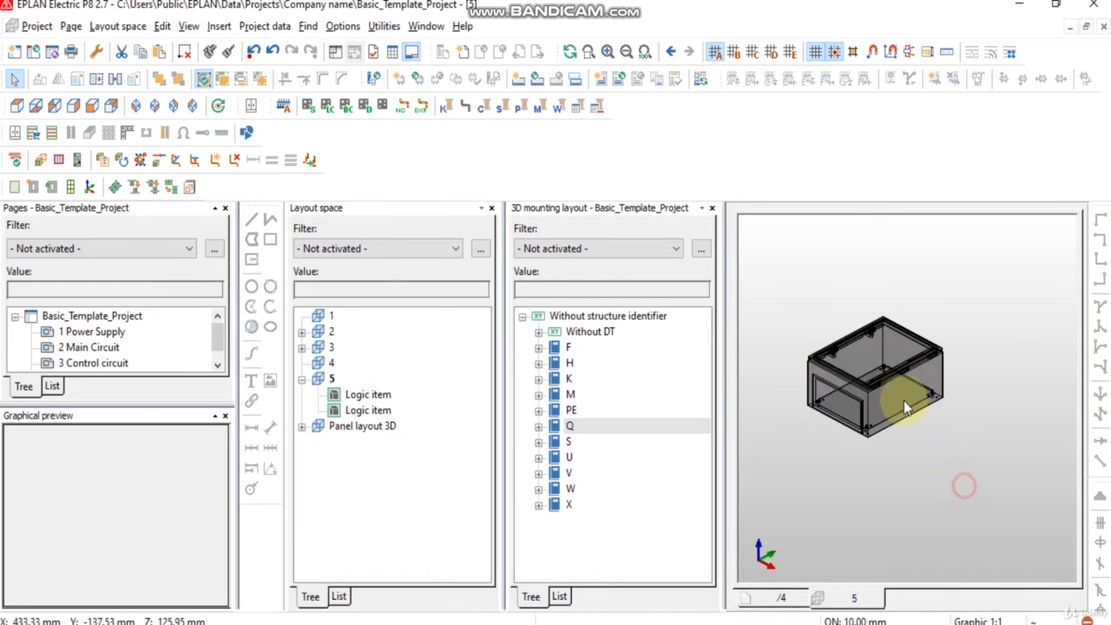
# Step: Create a window macro of the enclosure, saved as Encloshure.ema in the Desktop Encloshure folder as 3D mounting layout, Variant A
pyautogui.scroll(1, 903, 401)
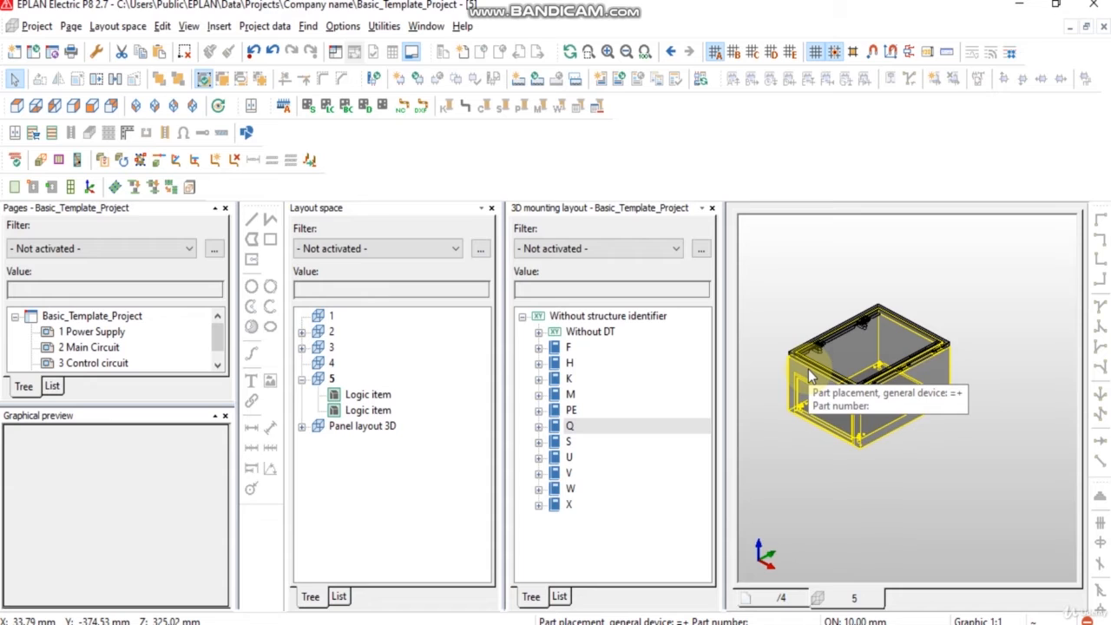
pyautogui.click(162, 27)
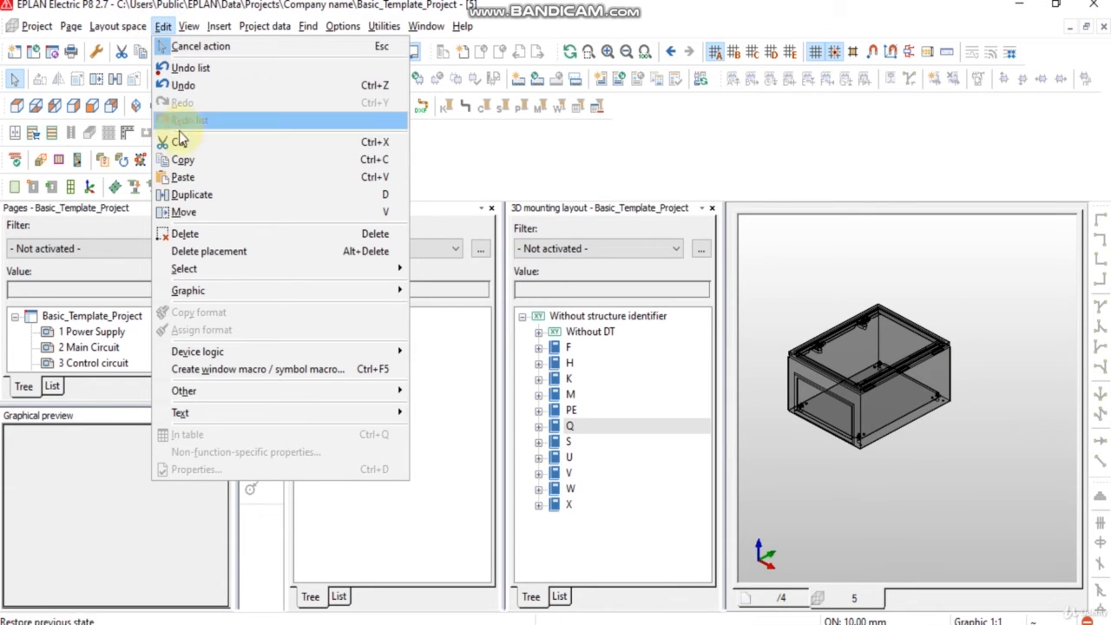
pyautogui.click(207, 372)
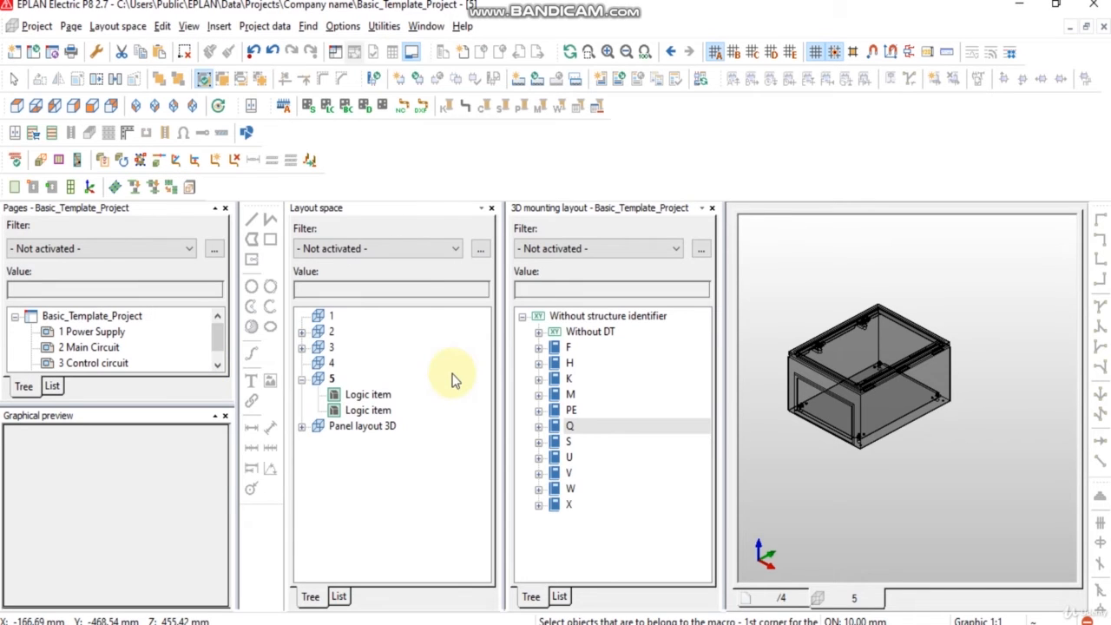
pyautogui.click(953, 496)
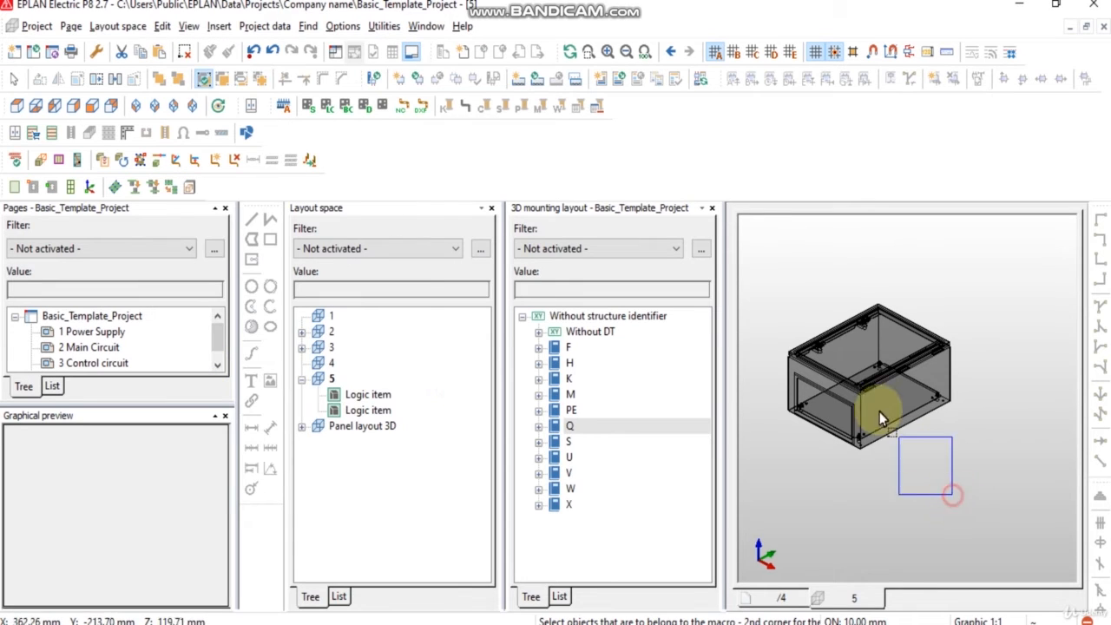
pyautogui.click(786, 268)
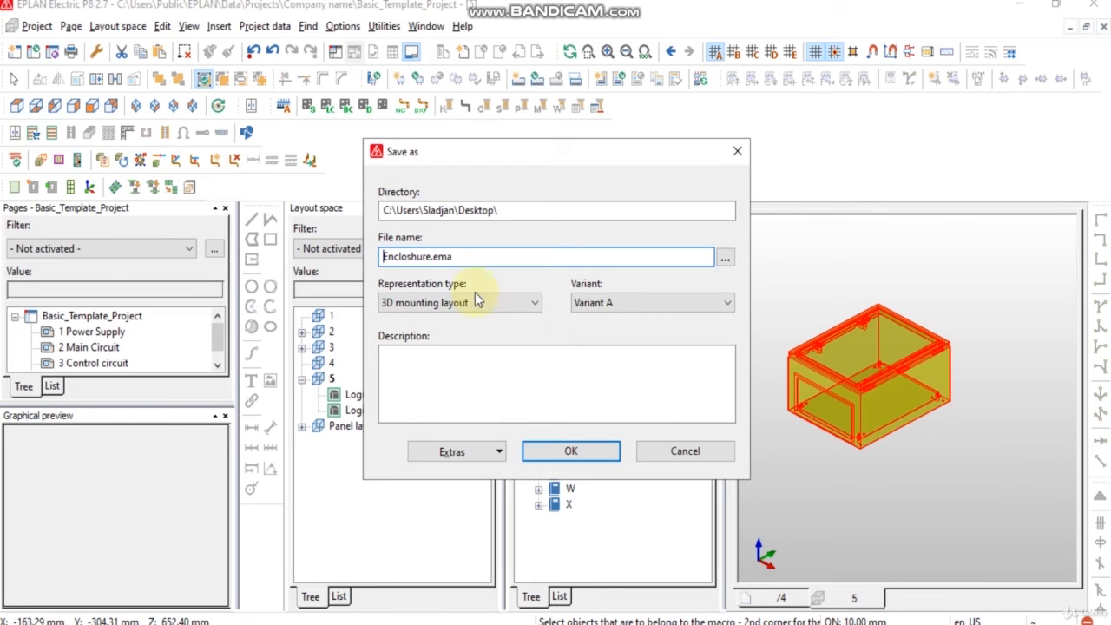
pyautogui.click(724, 260)
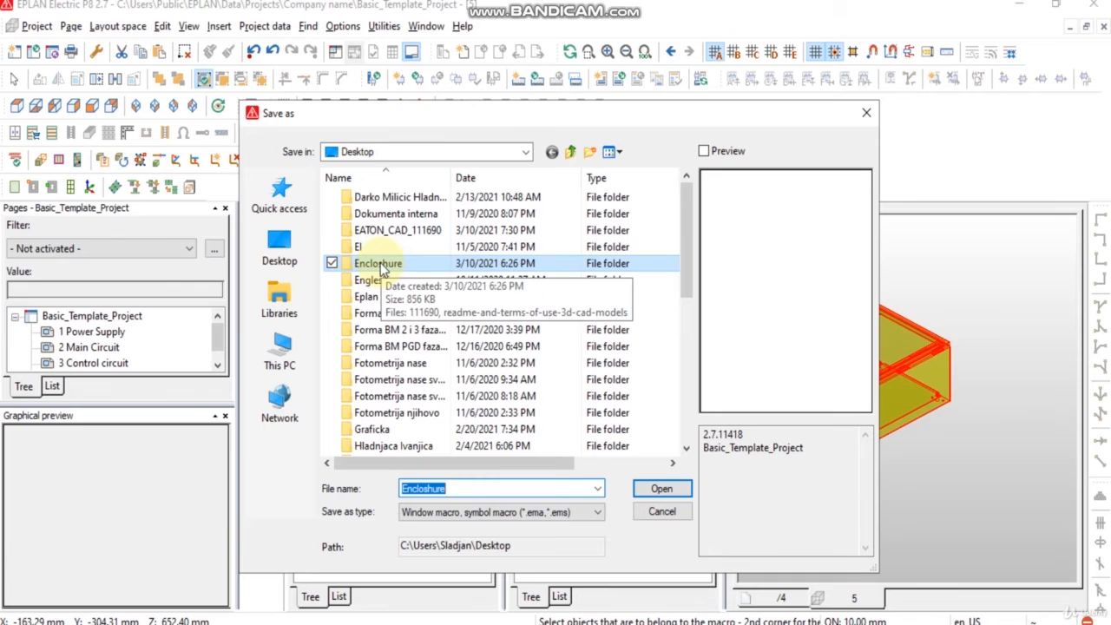
pyautogui.click(664, 491)
pyautogui.click(665, 490)
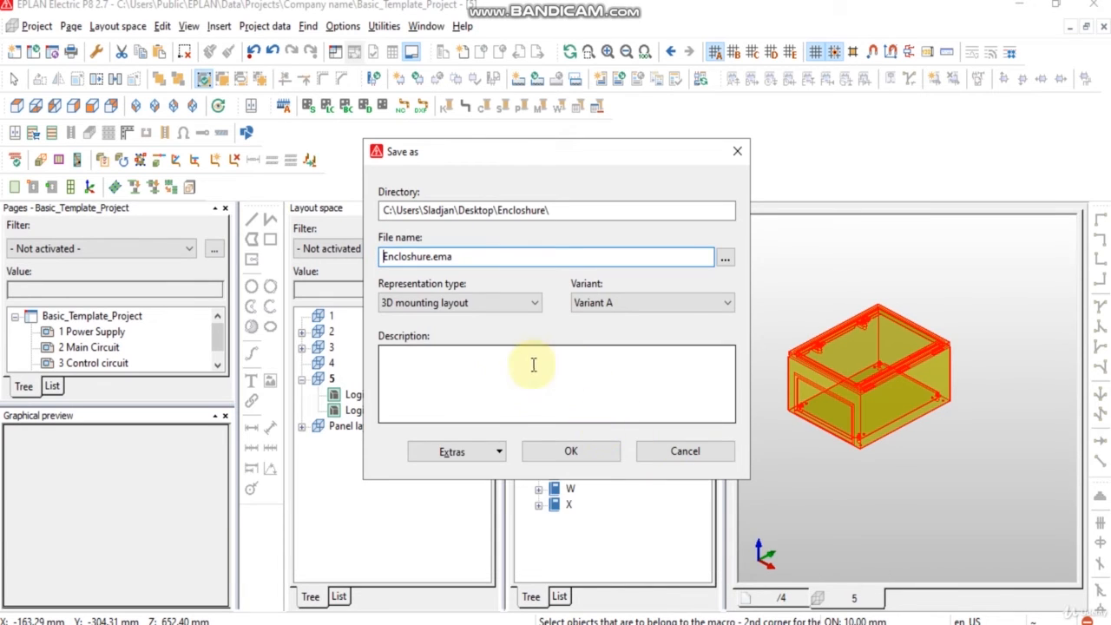
pyautogui.click(574, 459)
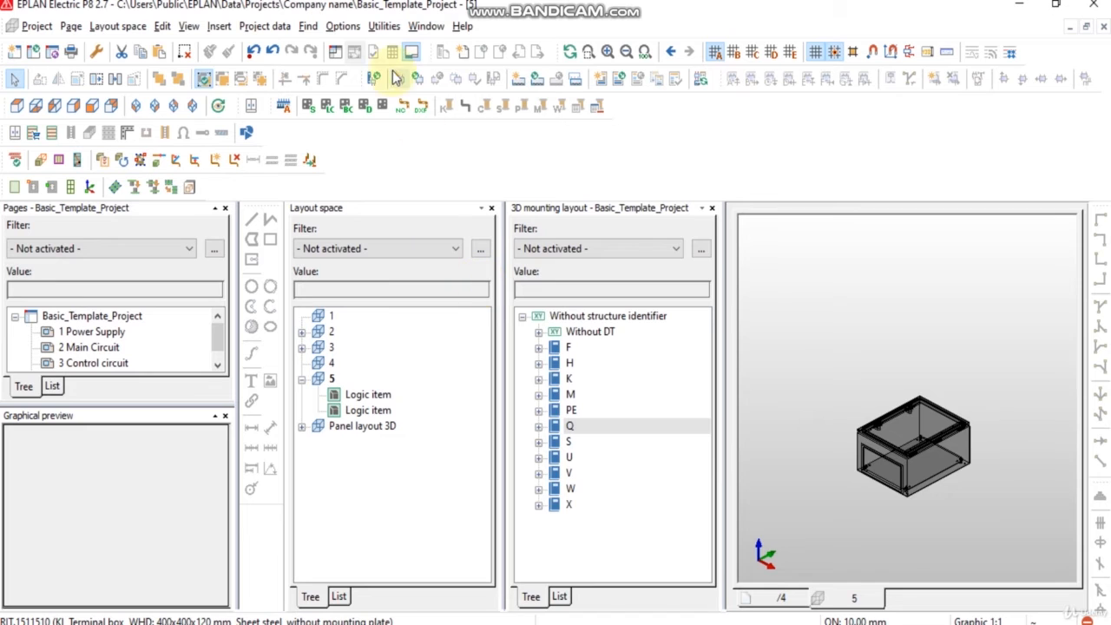
# Step: Open parts management and create a new part under Mechanics > Component > Enclosure with part number Enclosure 1
pyautogui.click(386, 27)
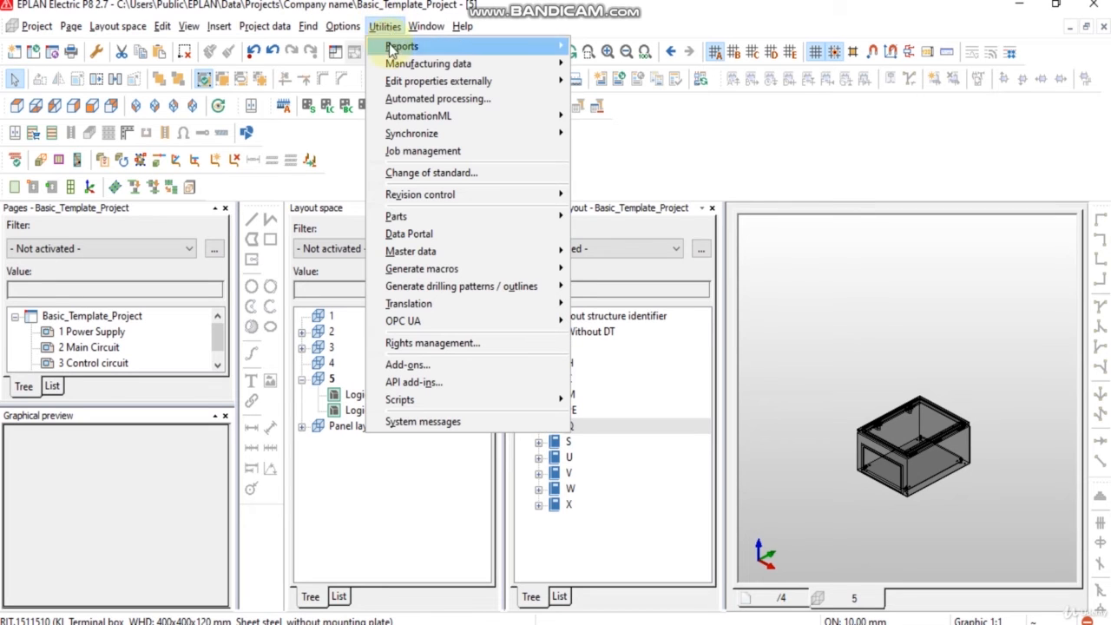
pyautogui.moveTo(421, 216)
pyautogui.click(599, 219)
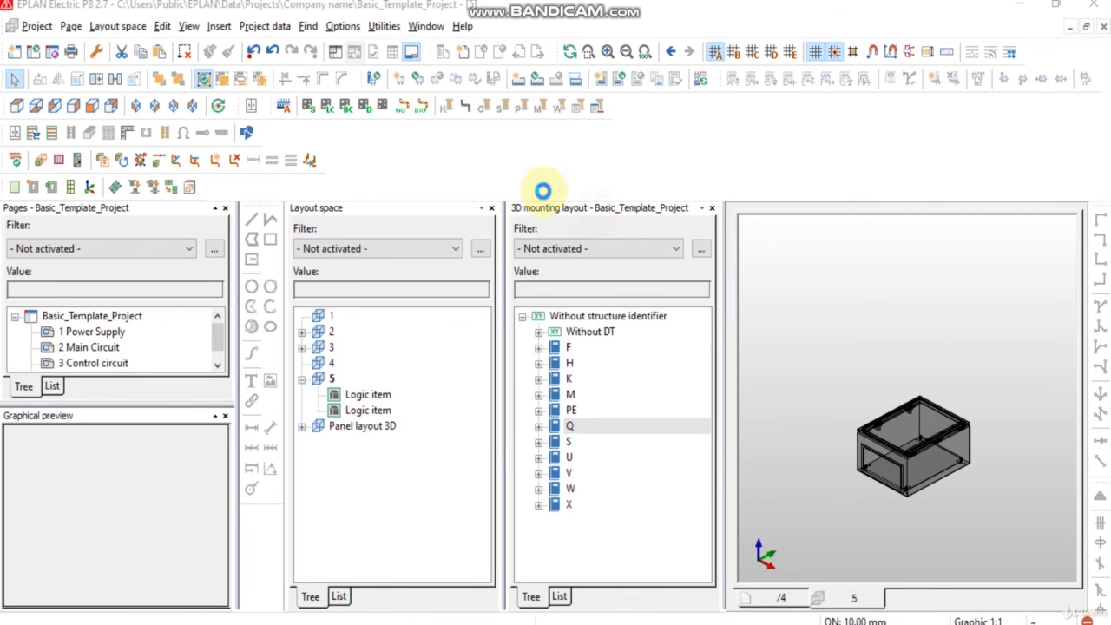
pyautogui.click(415, 315)
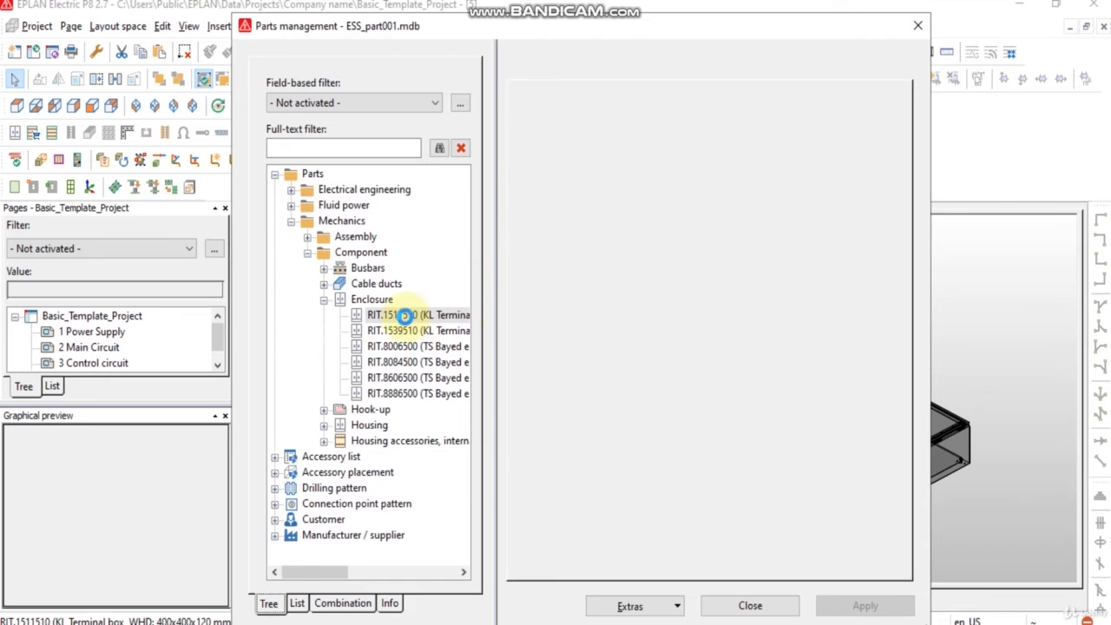
pyautogui.rightClick(373, 300)
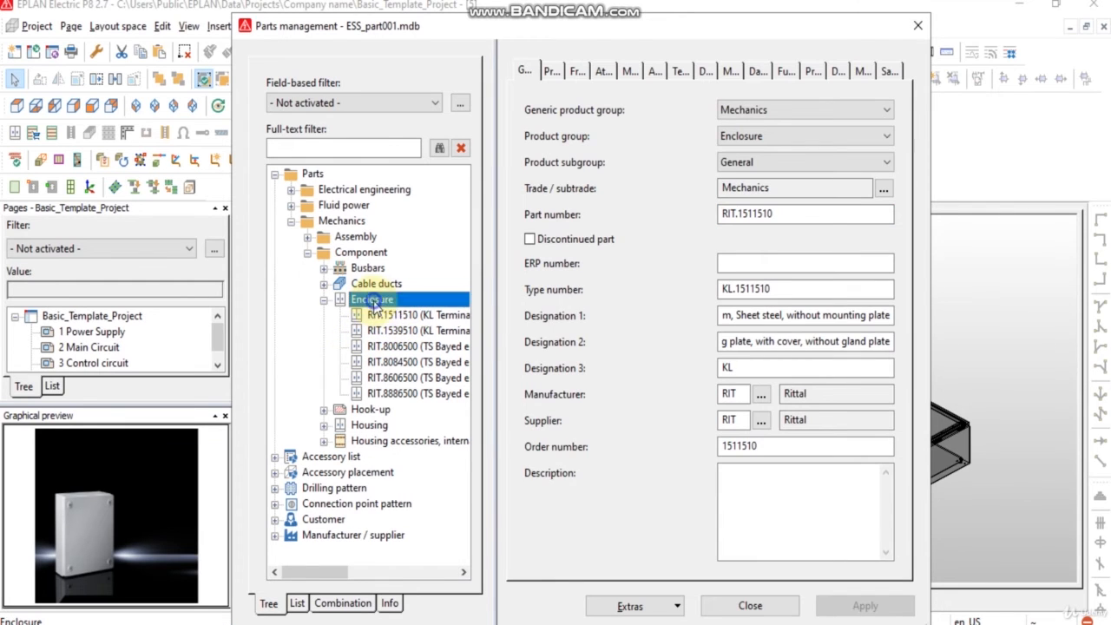
pyautogui.click(410, 313)
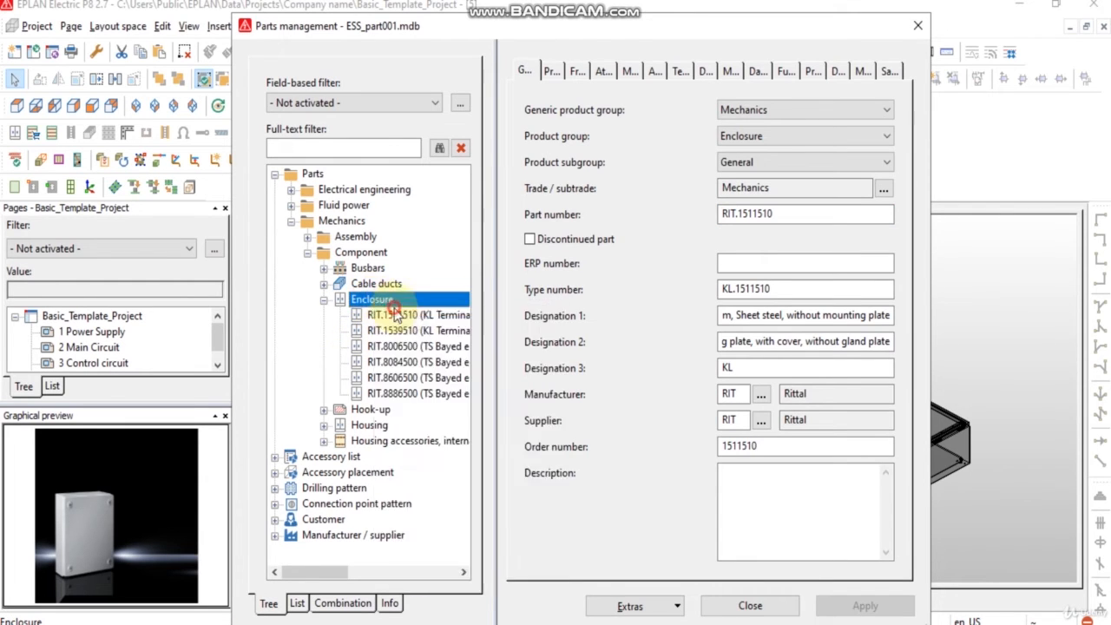
pyautogui.moveTo(779, 211); pyautogui.dragTo(720, 214)
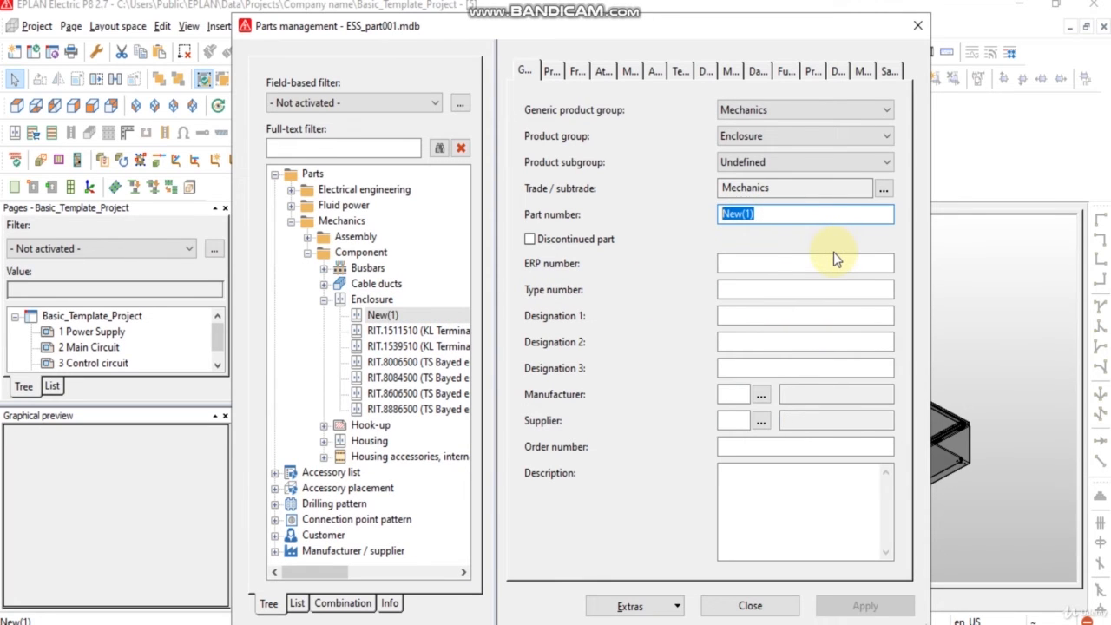
pyautogui.write('Enclosure 1')
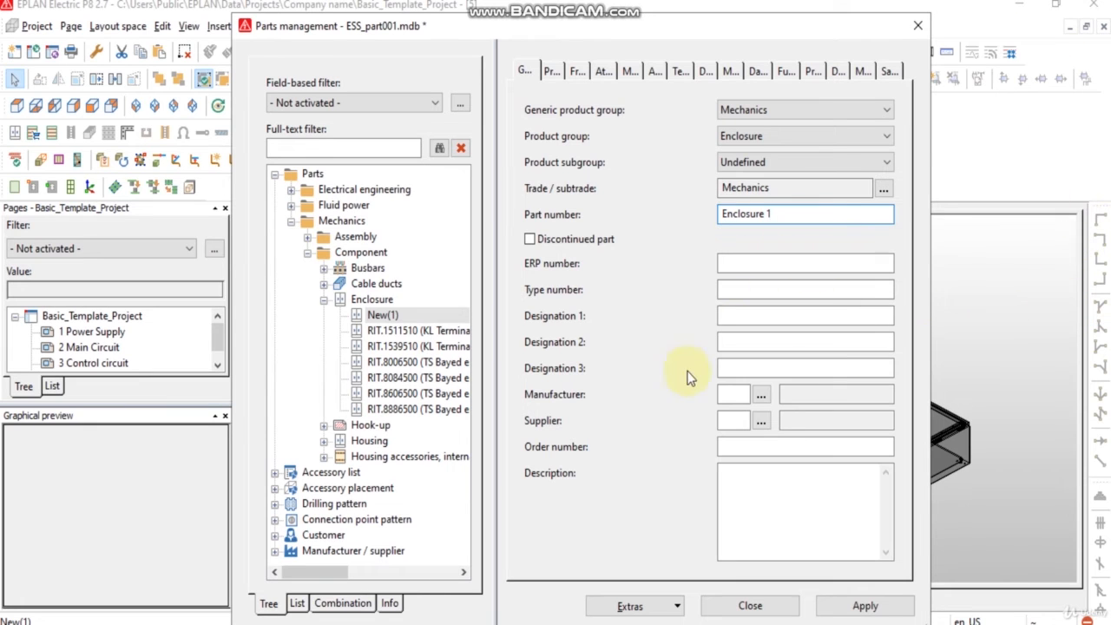
# Step: Set both the manufacturer and the supplier of the new enclosure part to RIT (Rittal)
pyautogui.click(761, 396)
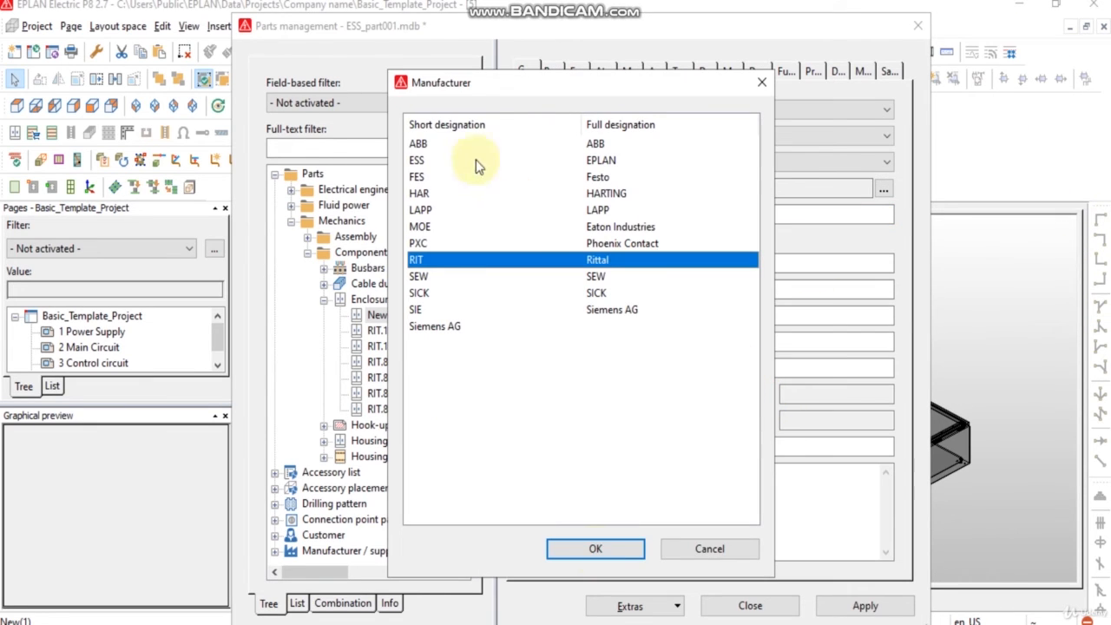
pyautogui.click(595, 551)
pyautogui.click(762, 421)
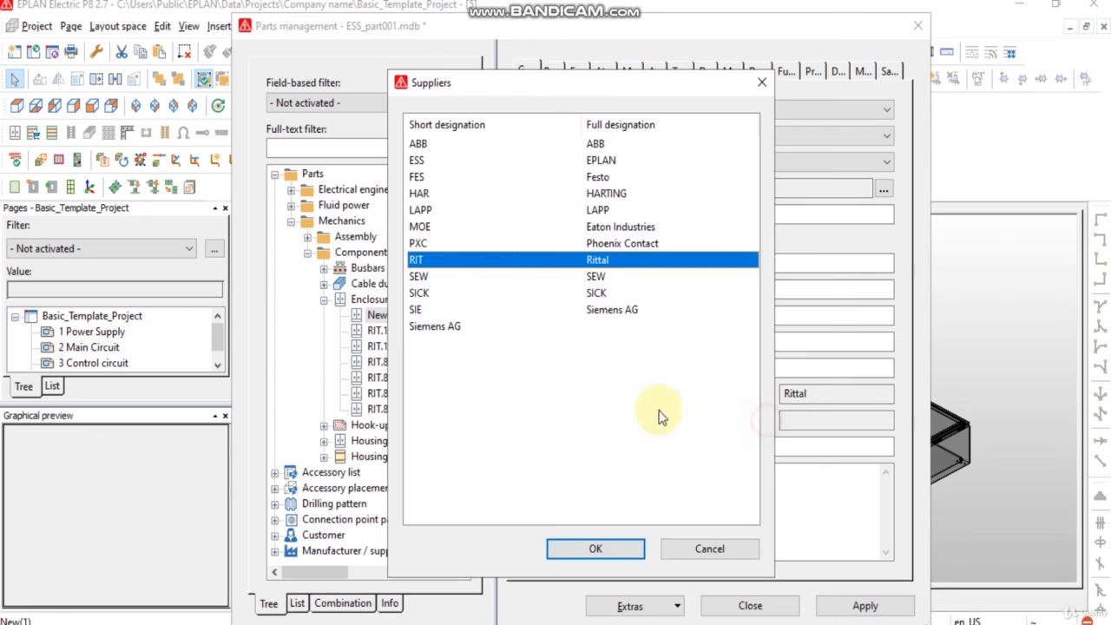
pyautogui.click(593, 548)
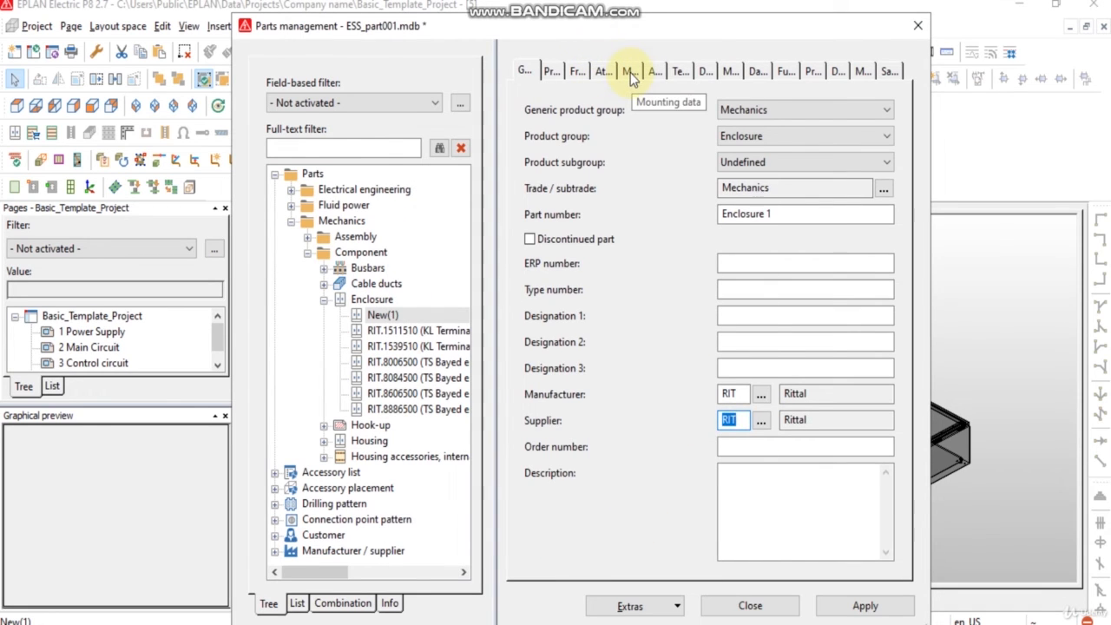
# Step: In the part's mounting data, set the mounting surface to Mounting panel
pyautogui.click(631, 71)
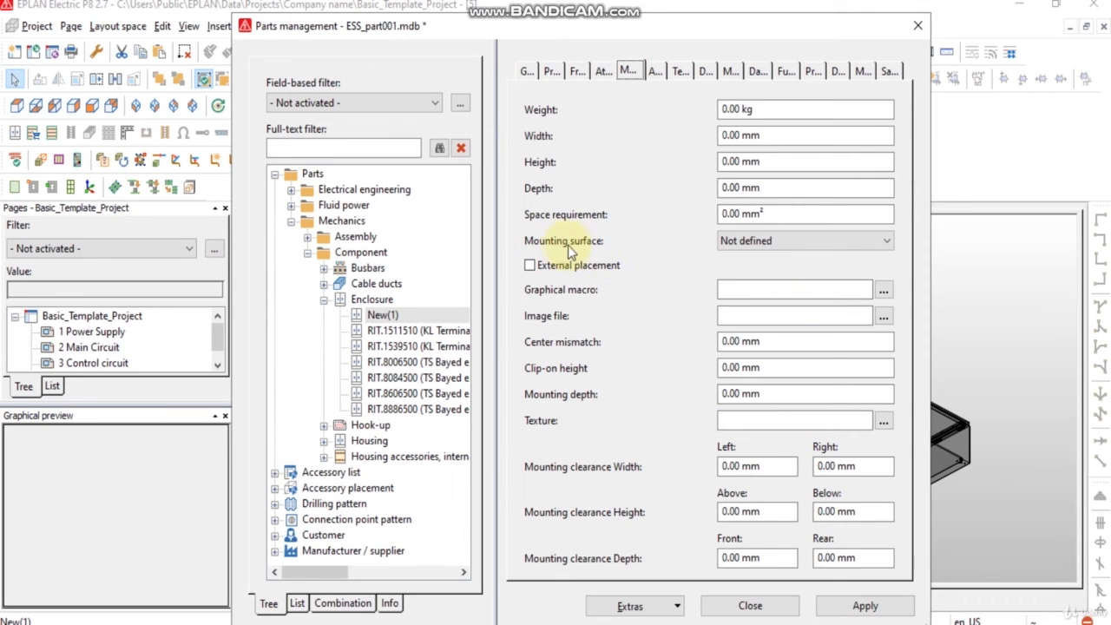
pyautogui.click(754, 243)
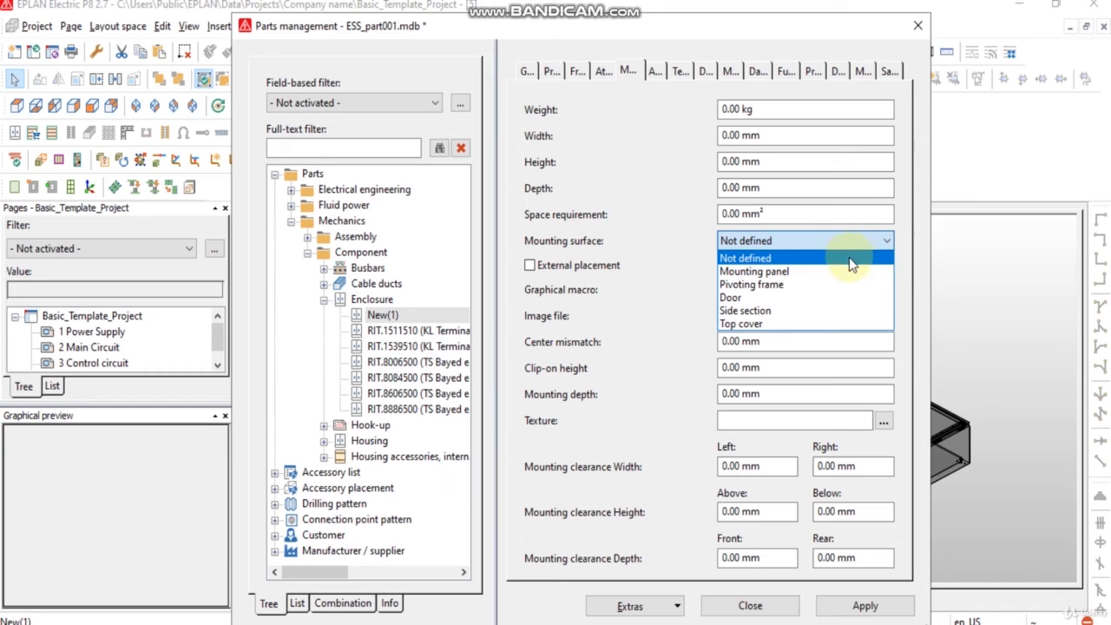
pyautogui.click(826, 273)
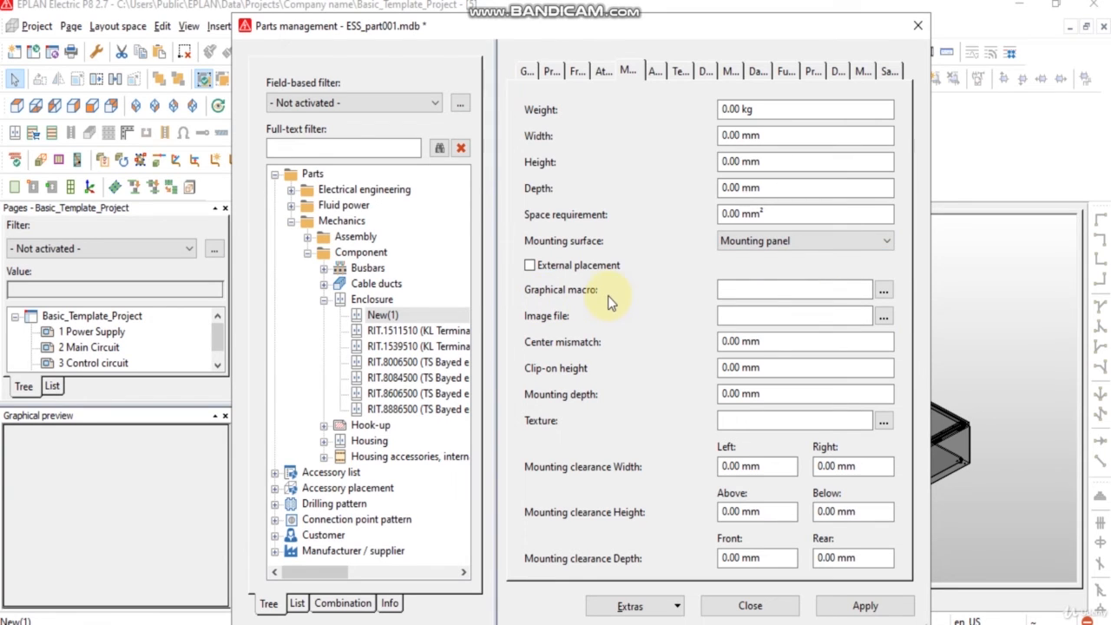
# Step: Assign Encloshure.ema from the Desktop Encloshure folder as the part's graphical macro
pyautogui.click(883, 291)
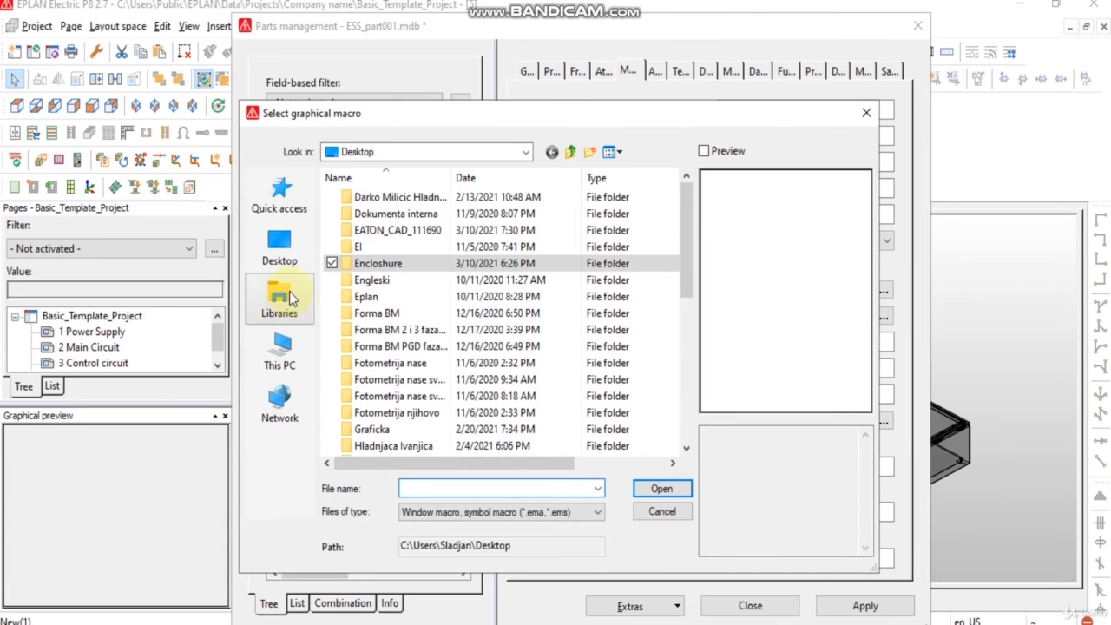
pyautogui.doubleClick(372, 265)
pyautogui.click(371, 198)
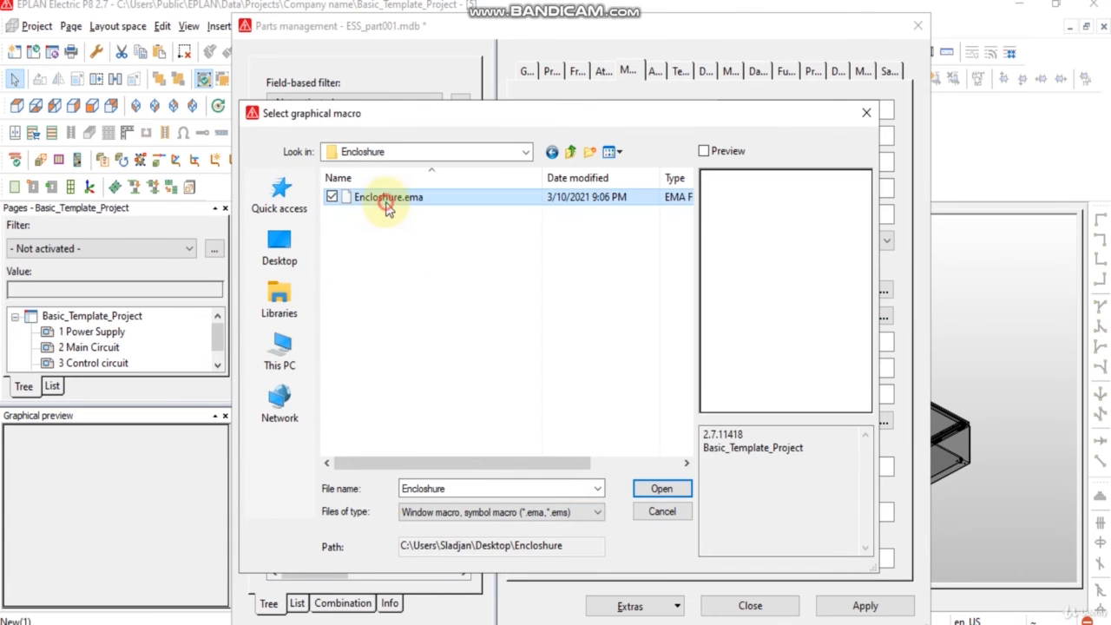
pyautogui.click(674, 490)
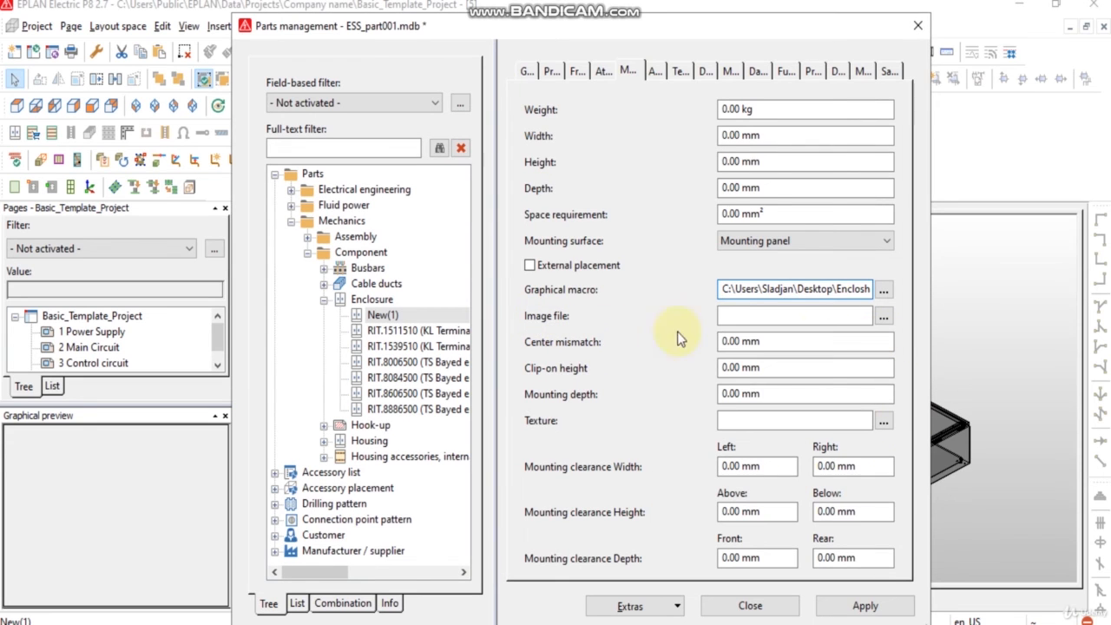
# Step: Assign the Desktop image IP-504020_open as the part's image file
pyautogui.click(883, 316)
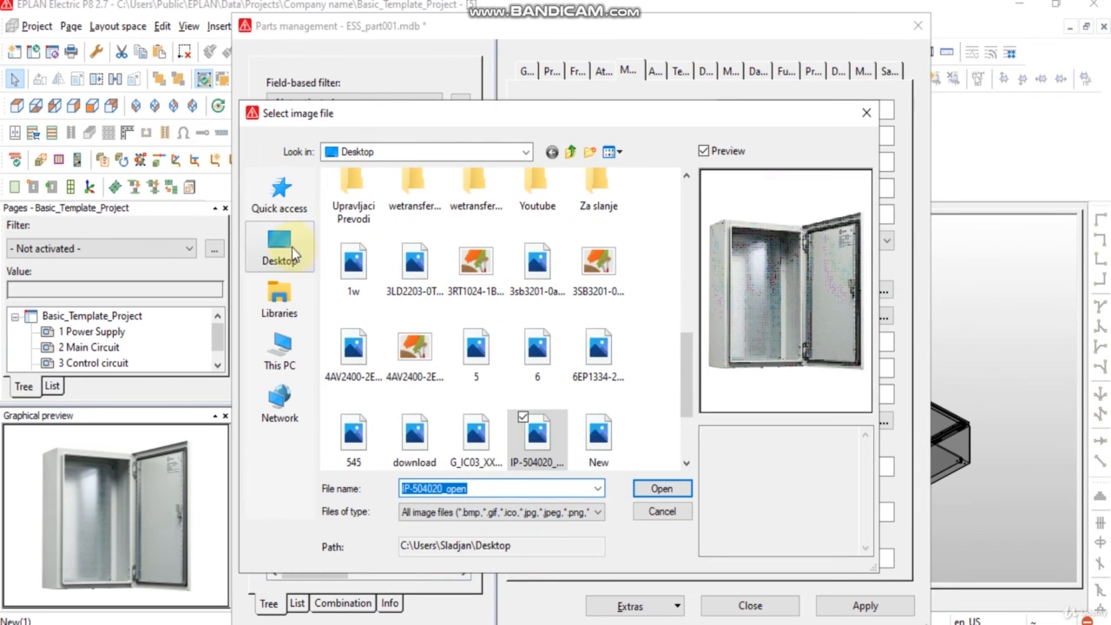
pyautogui.click(538, 438)
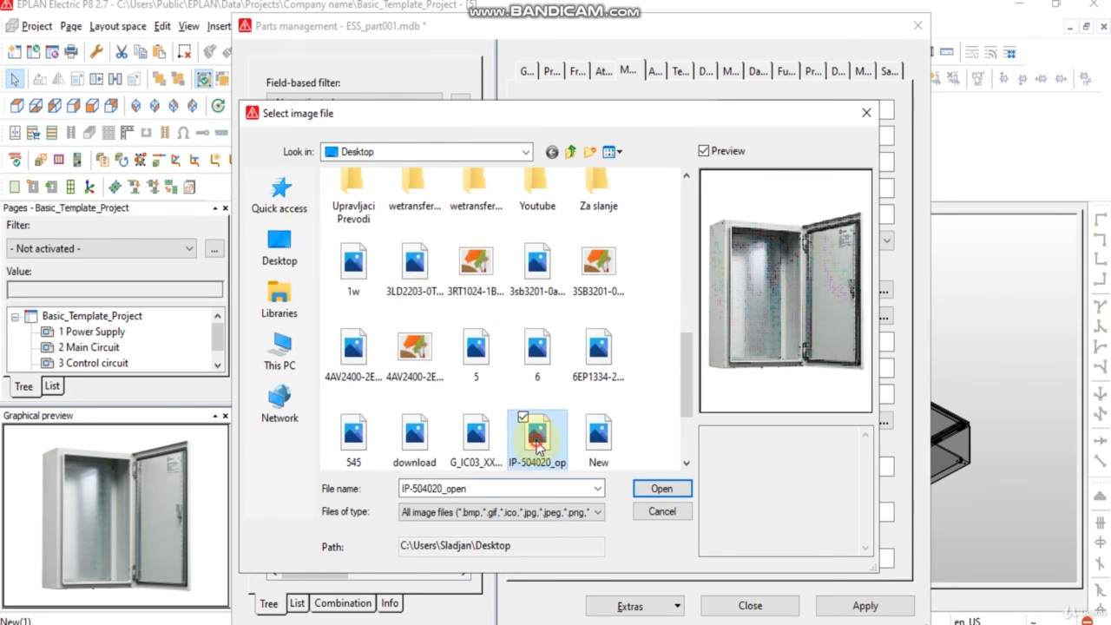
pyautogui.click(663, 489)
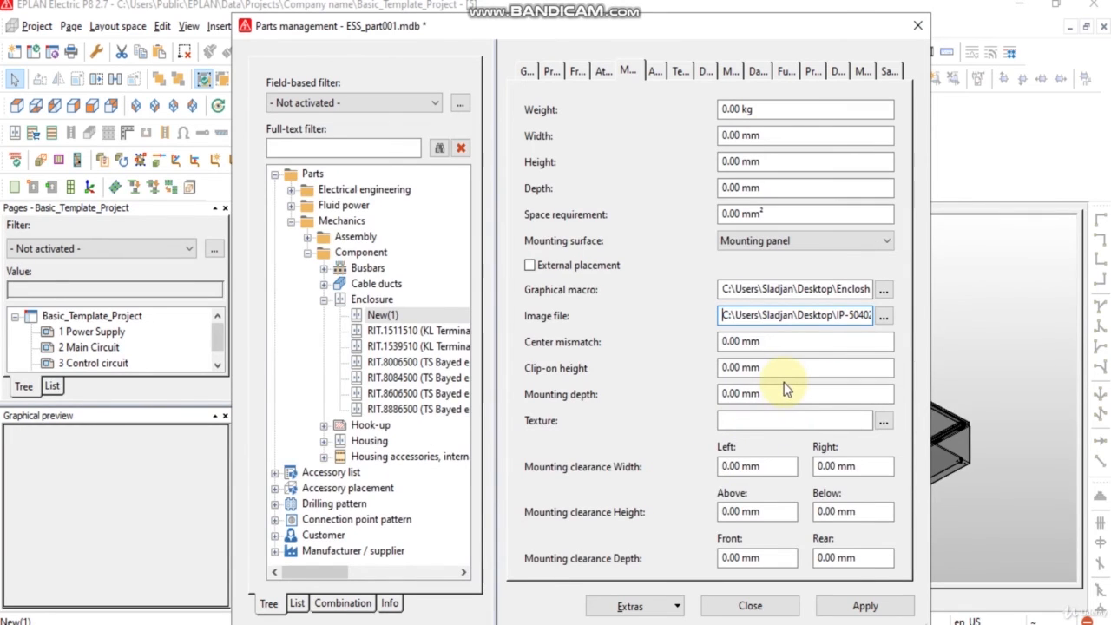
# Step: Close parts management and save the changes to the new part
pyautogui.click(751, 607)
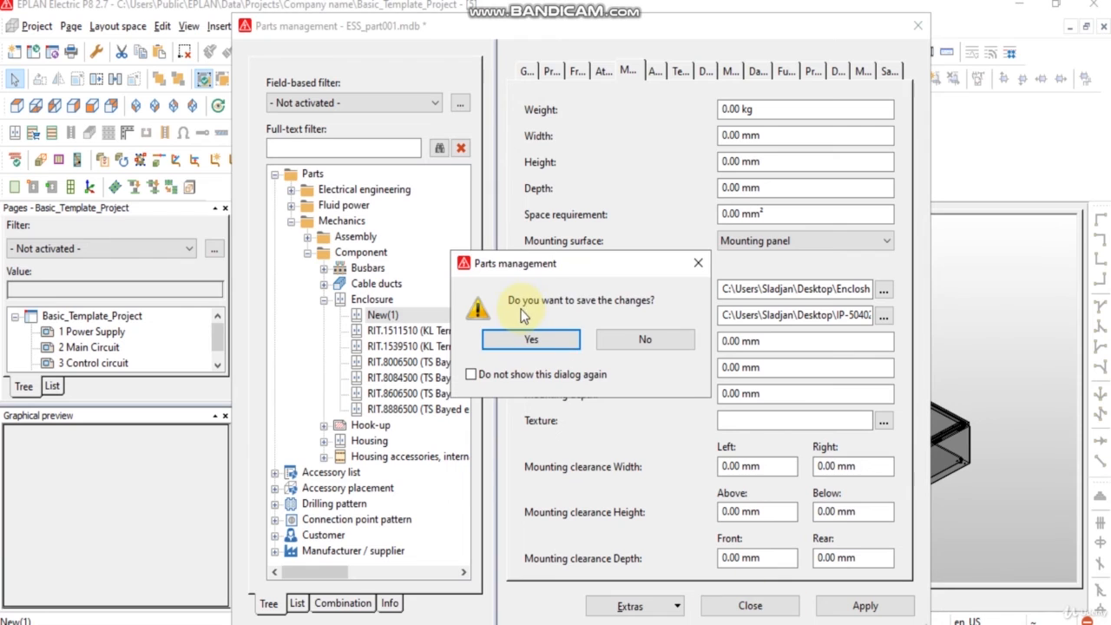
pyautogui.click(536, 341)
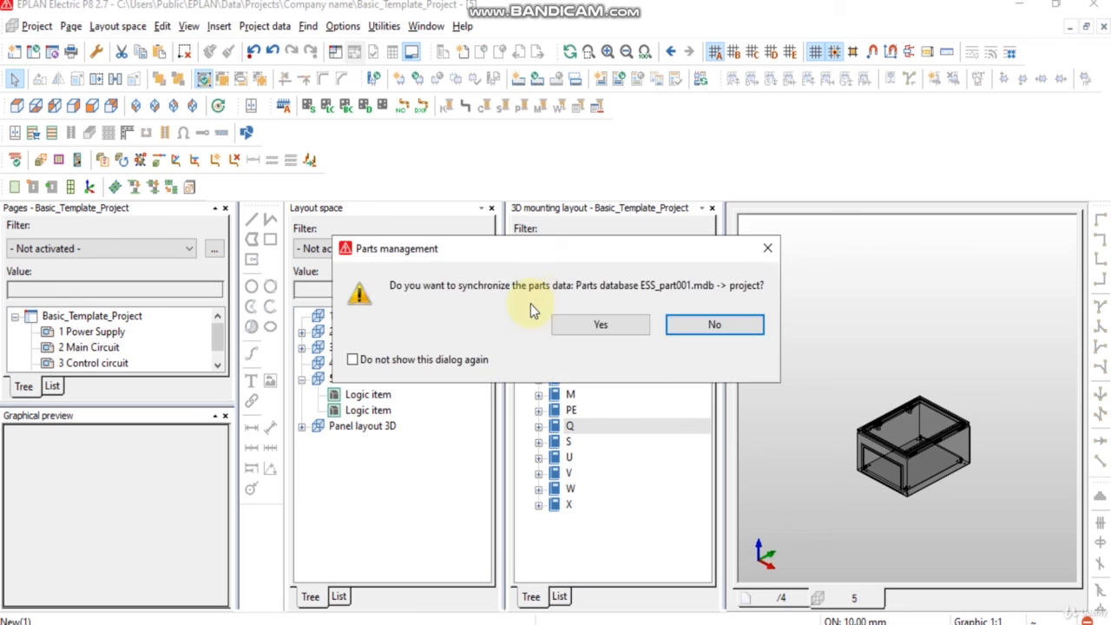
pyautogui.click(577, 323)
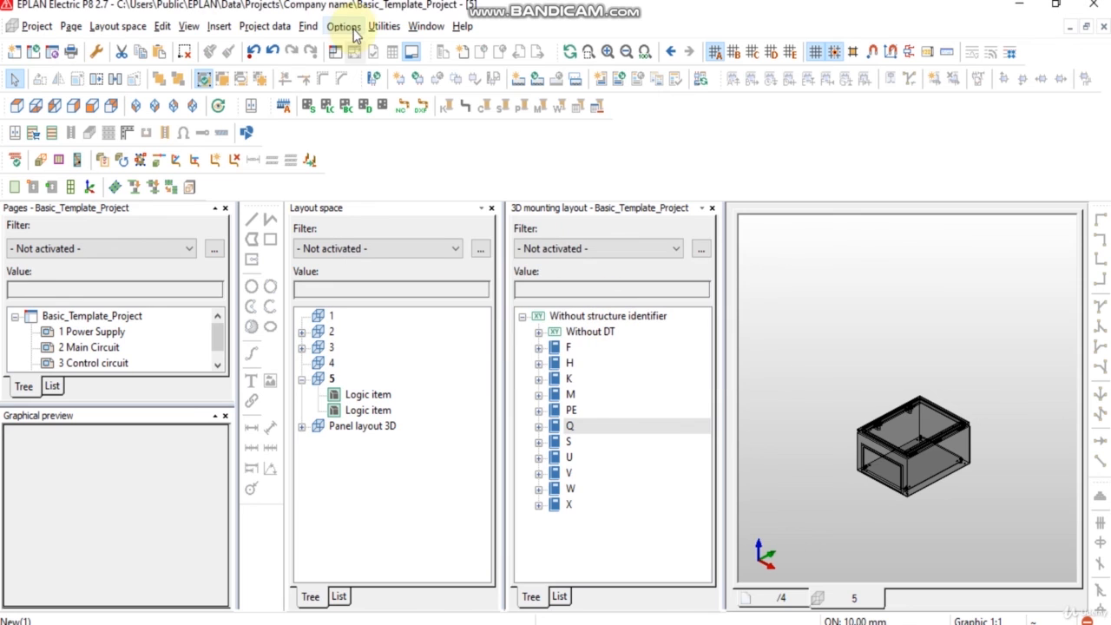
# Step: Reopen parts management, inspect the Enclosure 1 part under Mechanics > Component > Enclosure, and close it
pyautogui.click(383, 27)
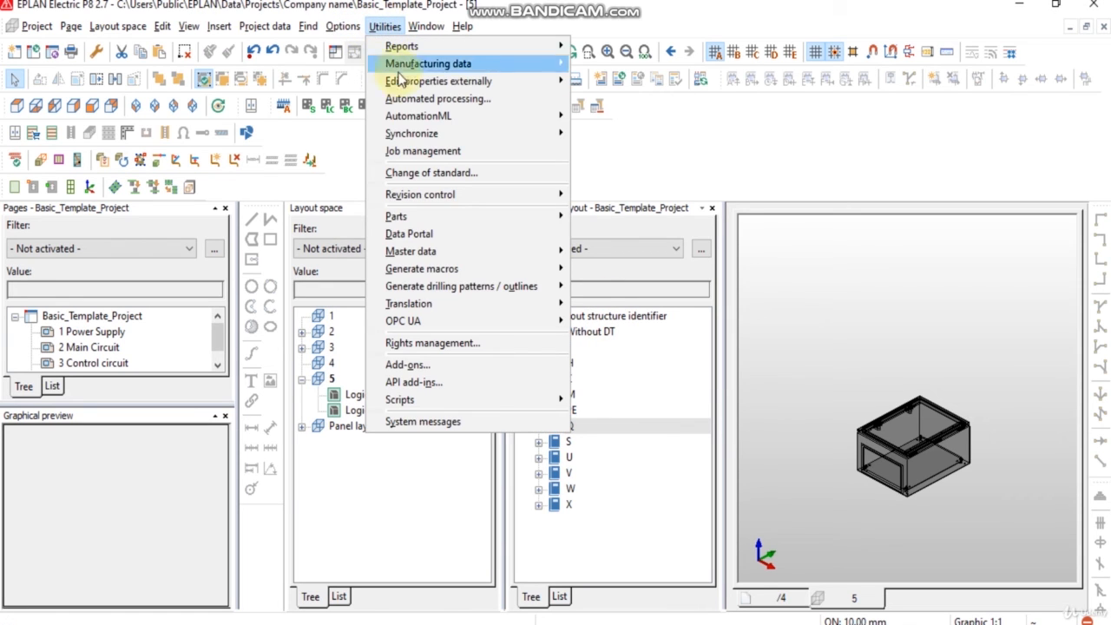
pyautogui.moveTo(423, 218)
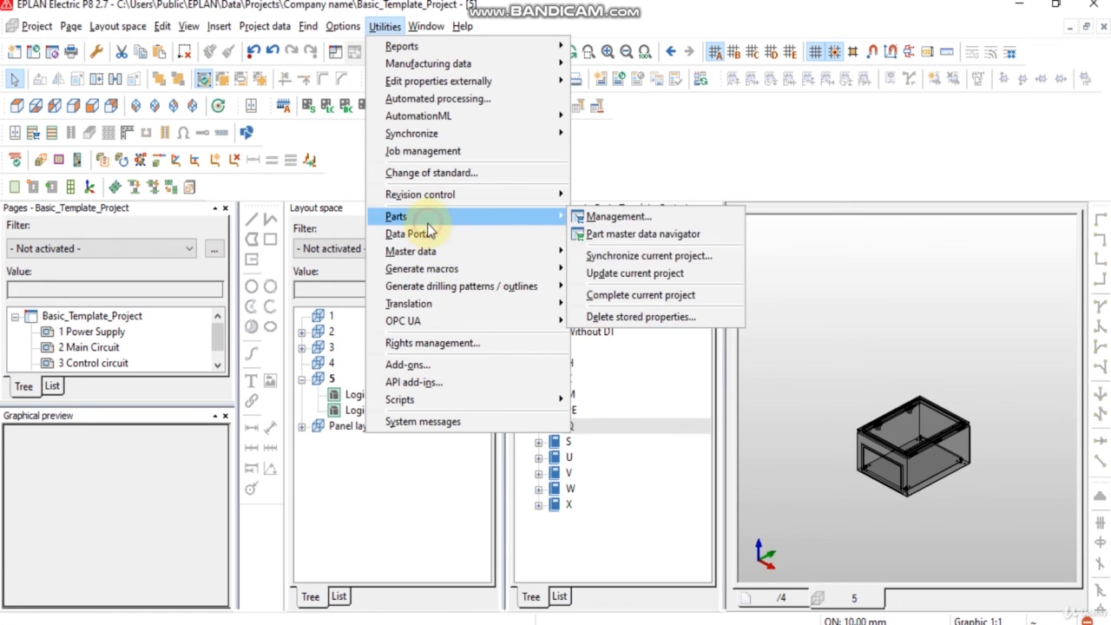
pyautogui.click(610, 220)
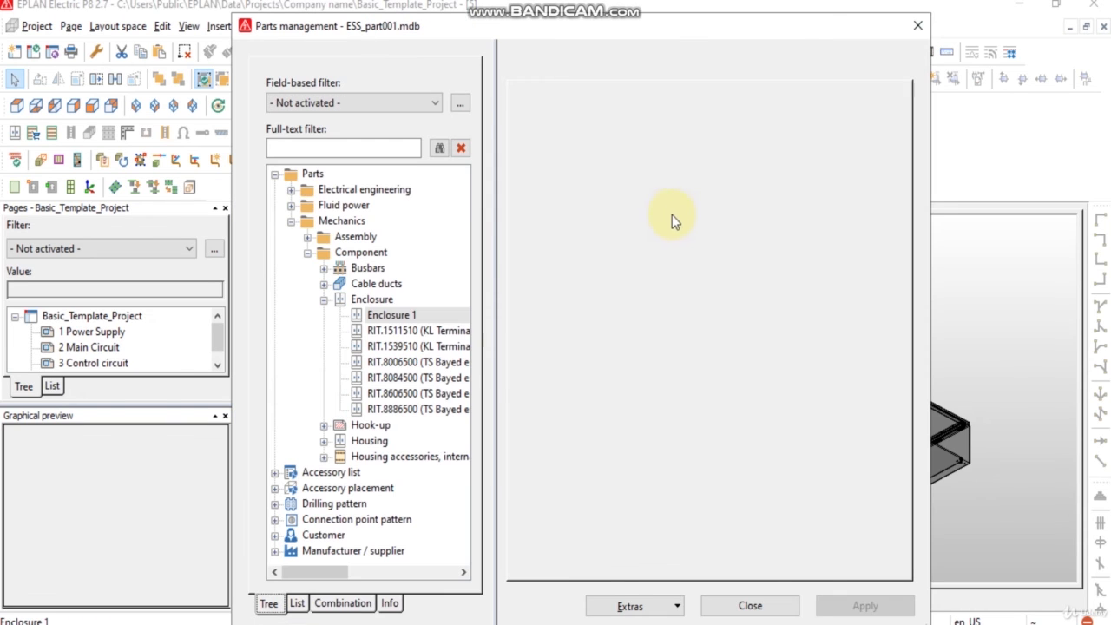
pyautogui.click(392, 315)
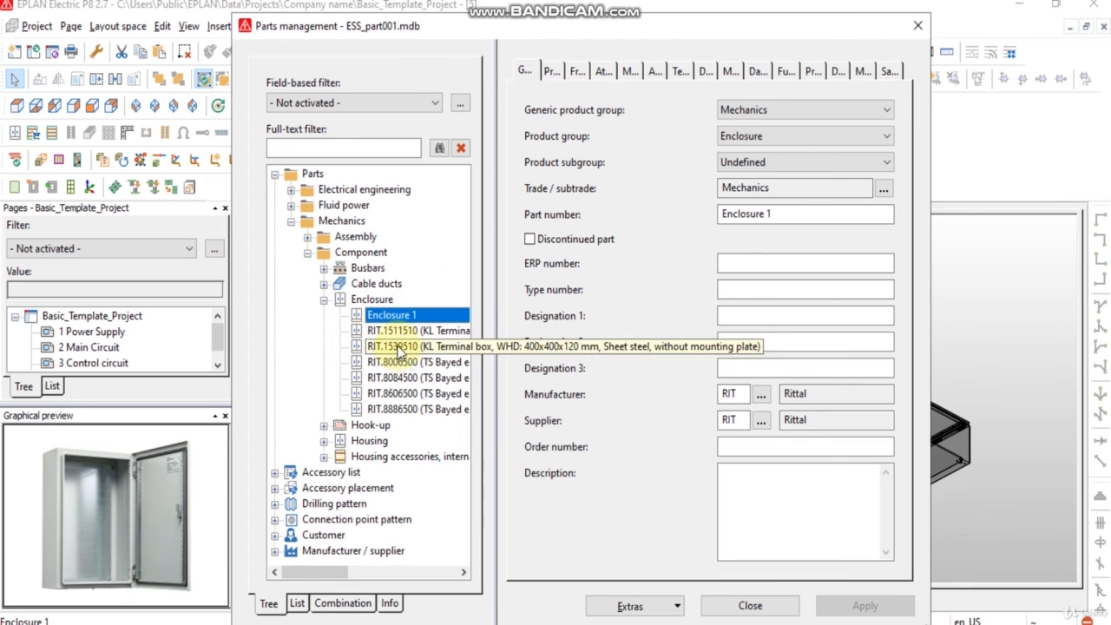
pyautogui.click(746, 608)
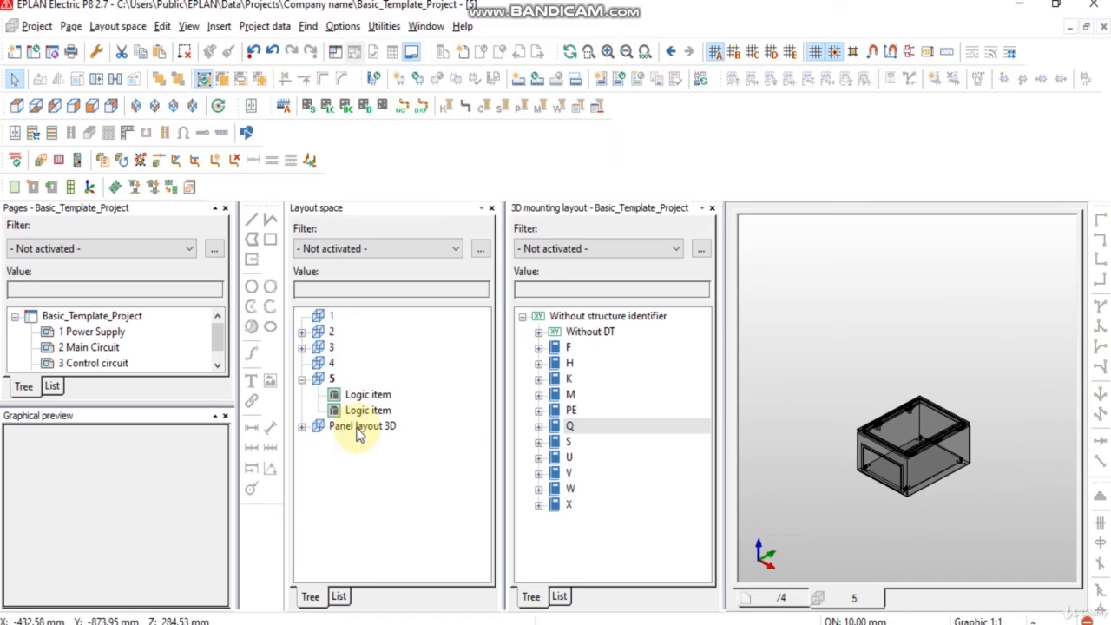
# Step: Open the Panel layout 3D page and switch it to a top view of the mounting panel
pyautogui.click(359, 427)
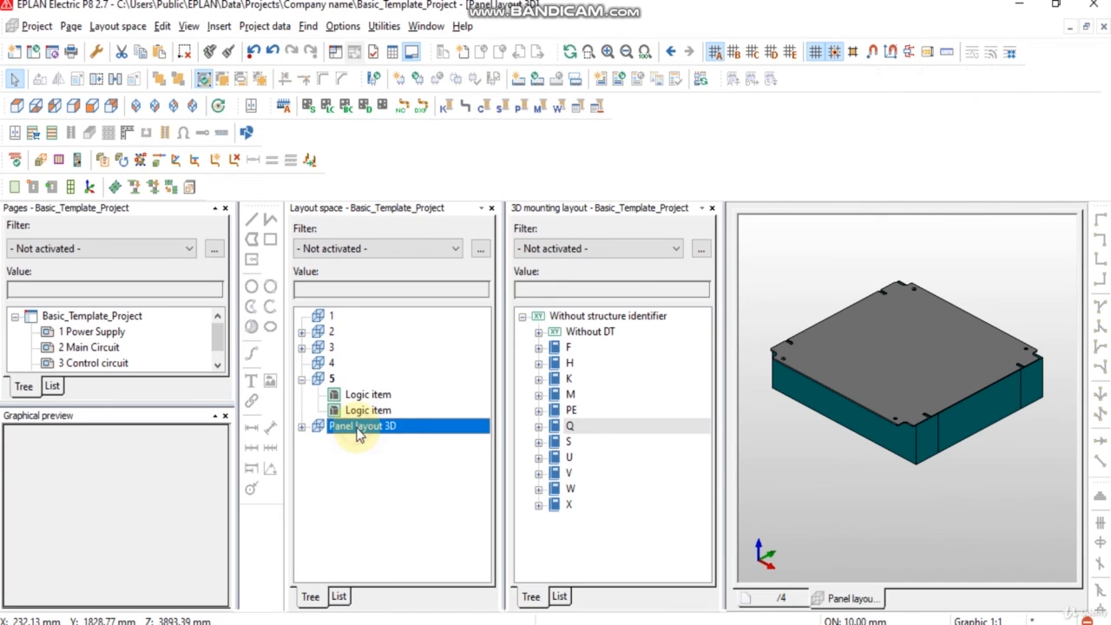
pyautogui.doubleClick(356, 431)
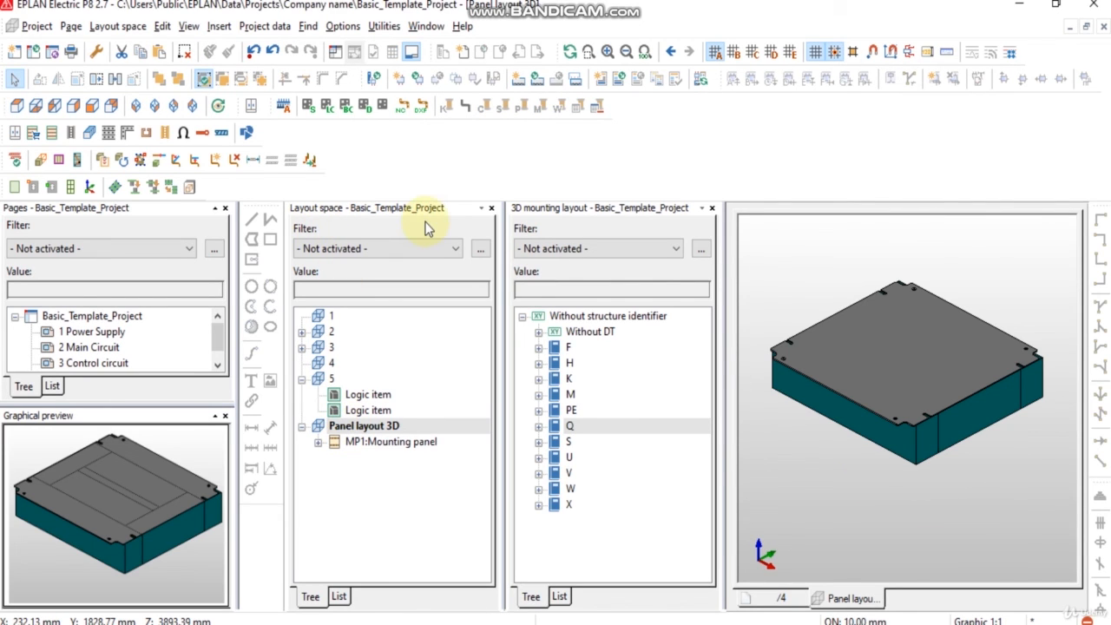
pyautogui.scroll(-2, 859, 412)
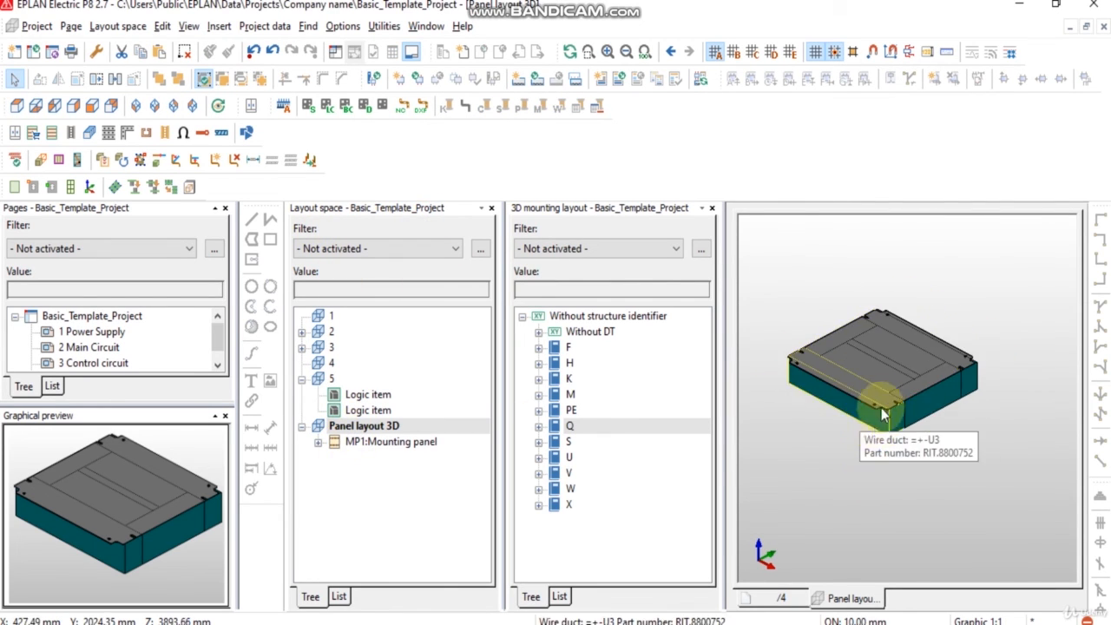
pyautogui.scroll(1, 894, 390)
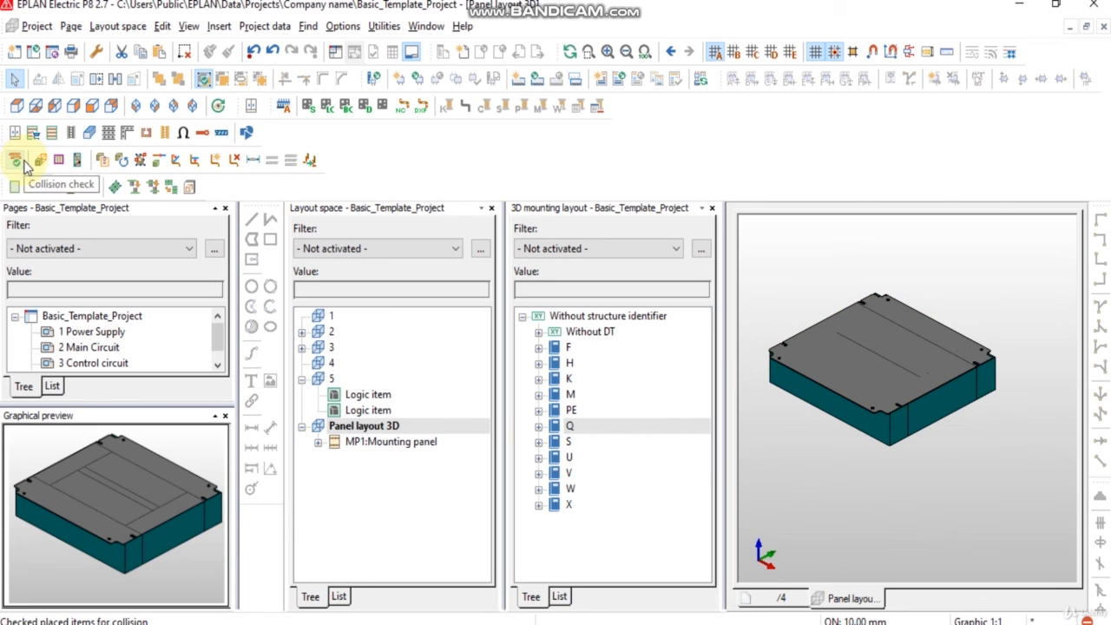
pyautogui.click(15, 132)
pyautogui.scroll(-2, 941, 410)
pyautogui.moveTo(940, 410); pyautogui.dragTo(801, 399, button='middle')
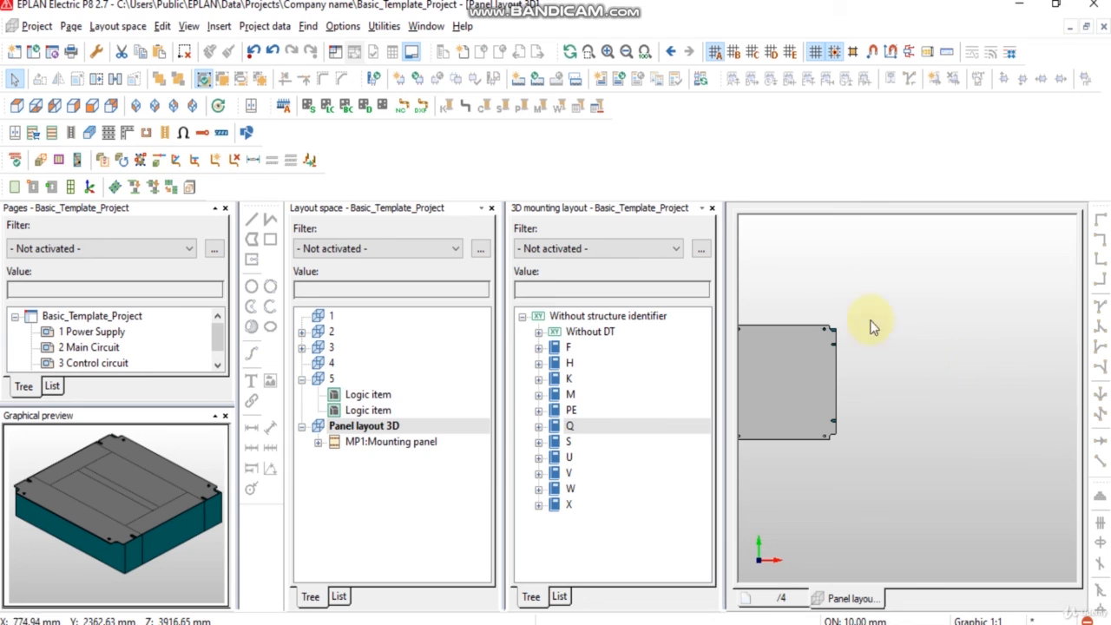
# Step: Insert a device and pick part Enclosure 1 from Mechanics > Component > Enclosure
pyautogui.click(221, 26)
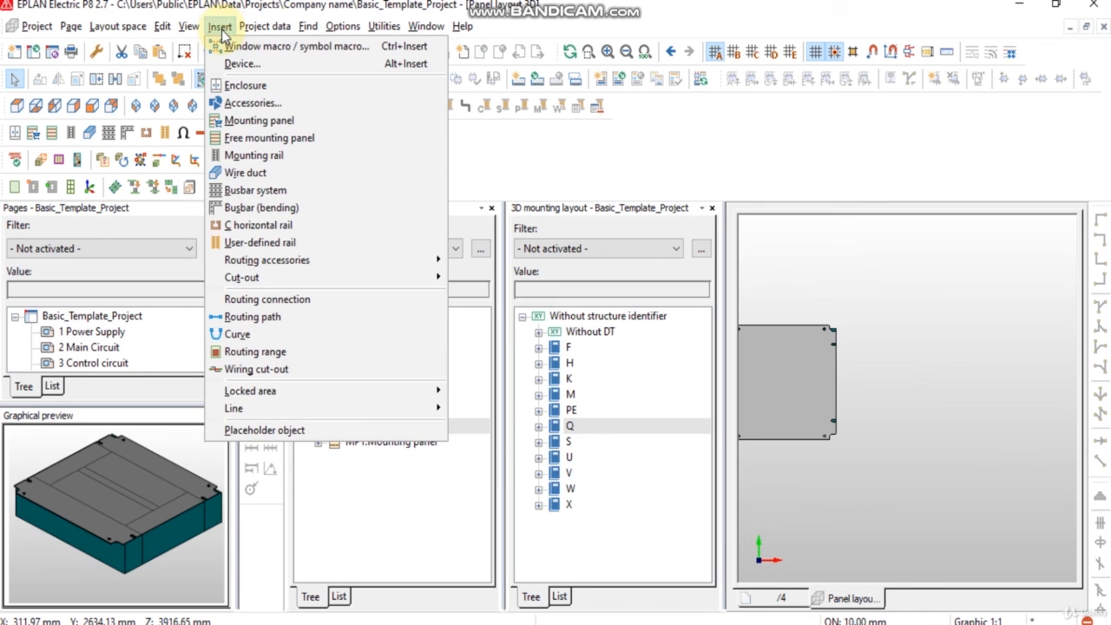
pyautogui.click(242, 65)
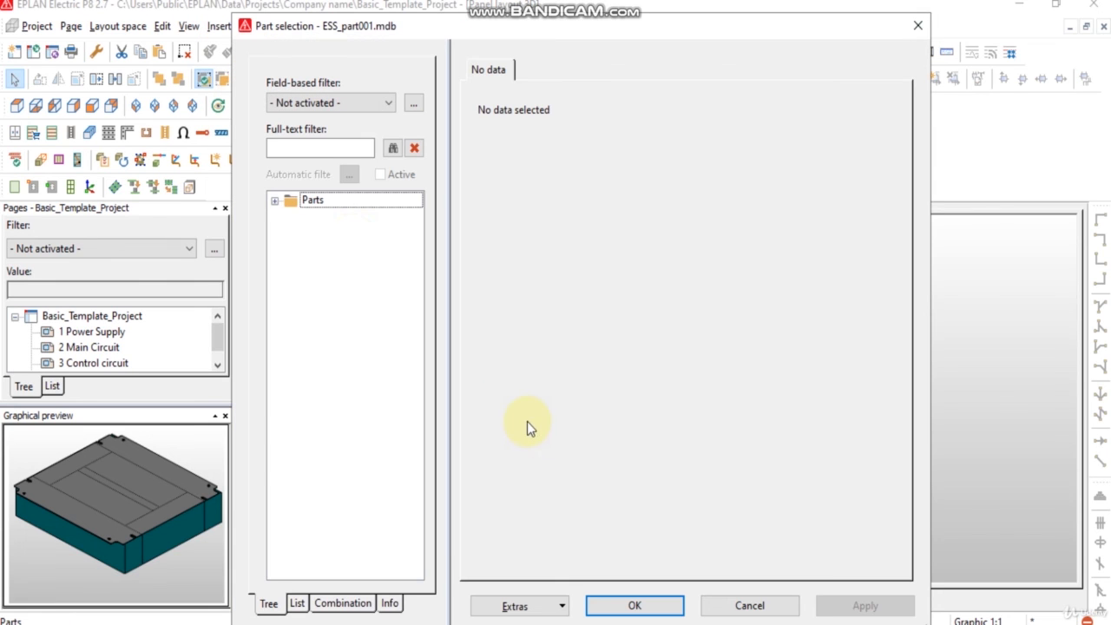
pyautogui.click(274, 201)
pyautogui.click(291, 216)
pyautogui.click(308, 232)
pyautogui.click(324, 248)
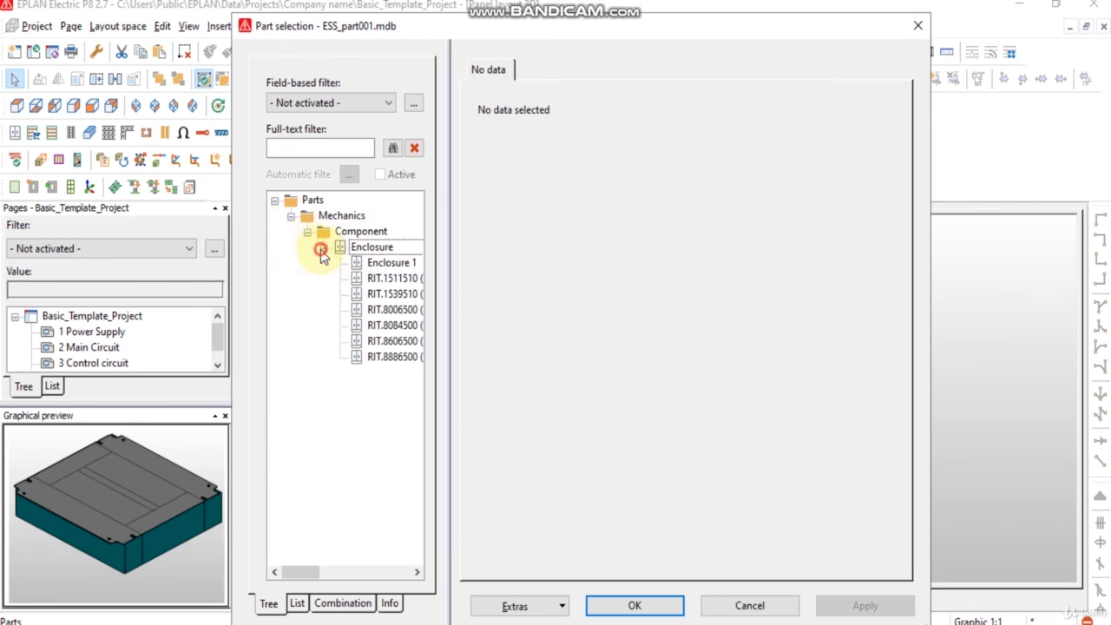
pyautogui.click(404, 266)
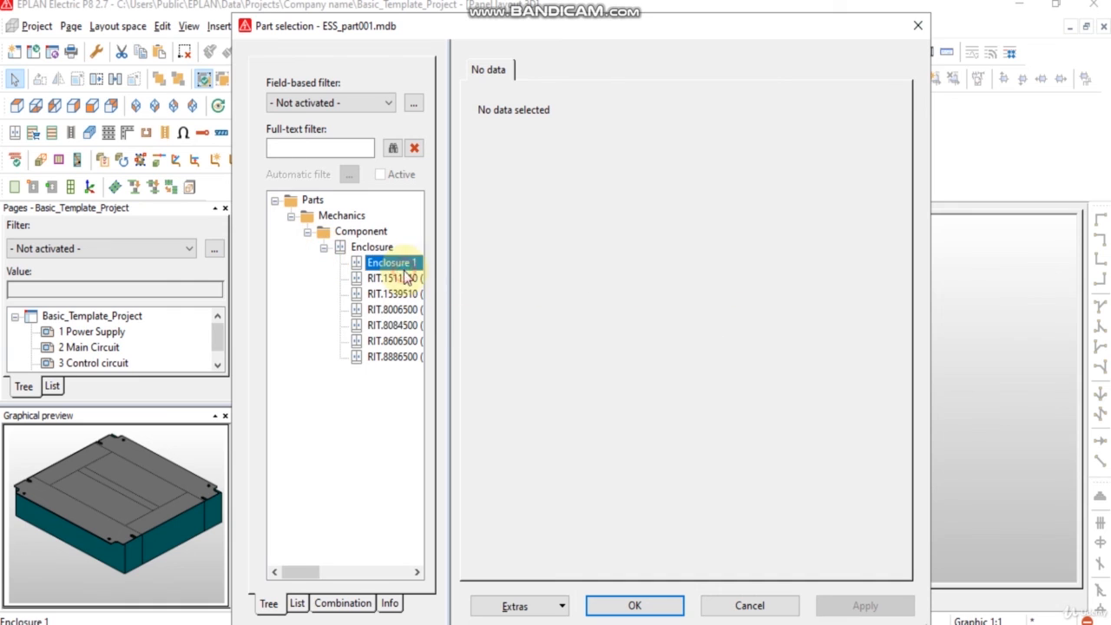
pyautogui.click(635, 605)
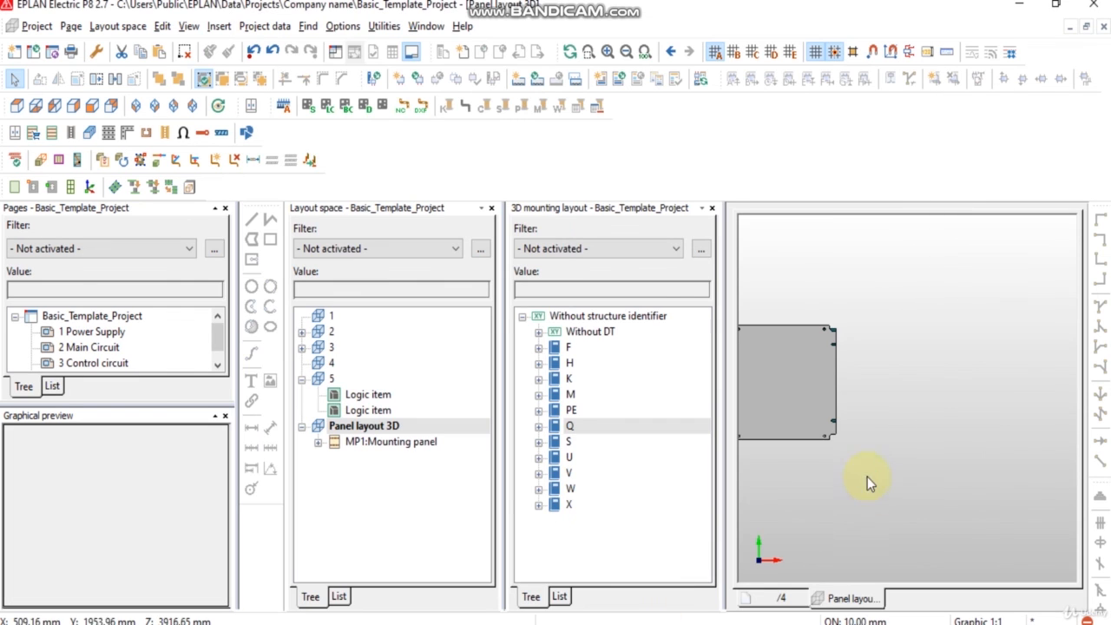
# Step: Place the enclosure to the right of the mounting panel in the layout and end the command
pyautogui.scroll(-2, 911, 439)
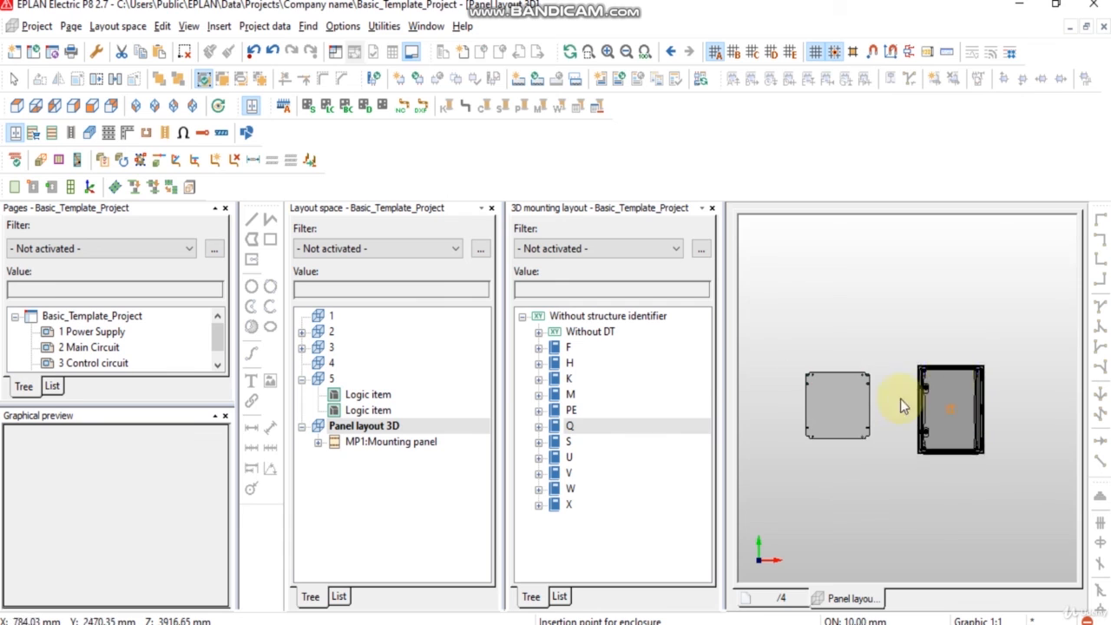
pyautogui.scroll(3, 925, 408)
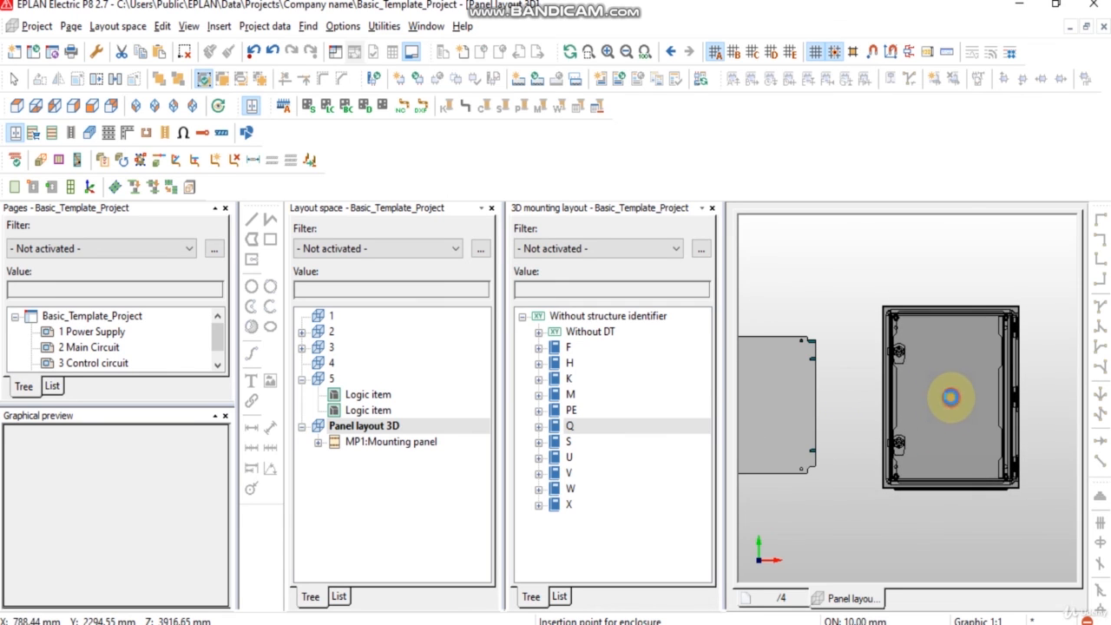
pyautogui.click(950, 415)
pyautogui.scroll(-3, 979, 388)
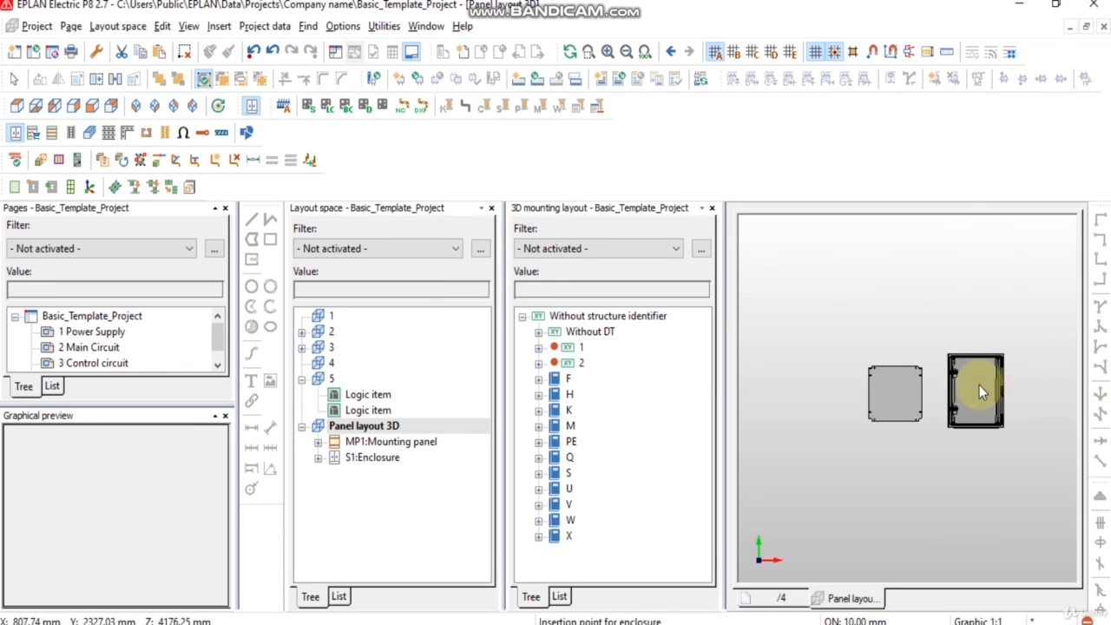
pyautogui.press('Escape')
pyautogui.scroll(2, 988, 379)
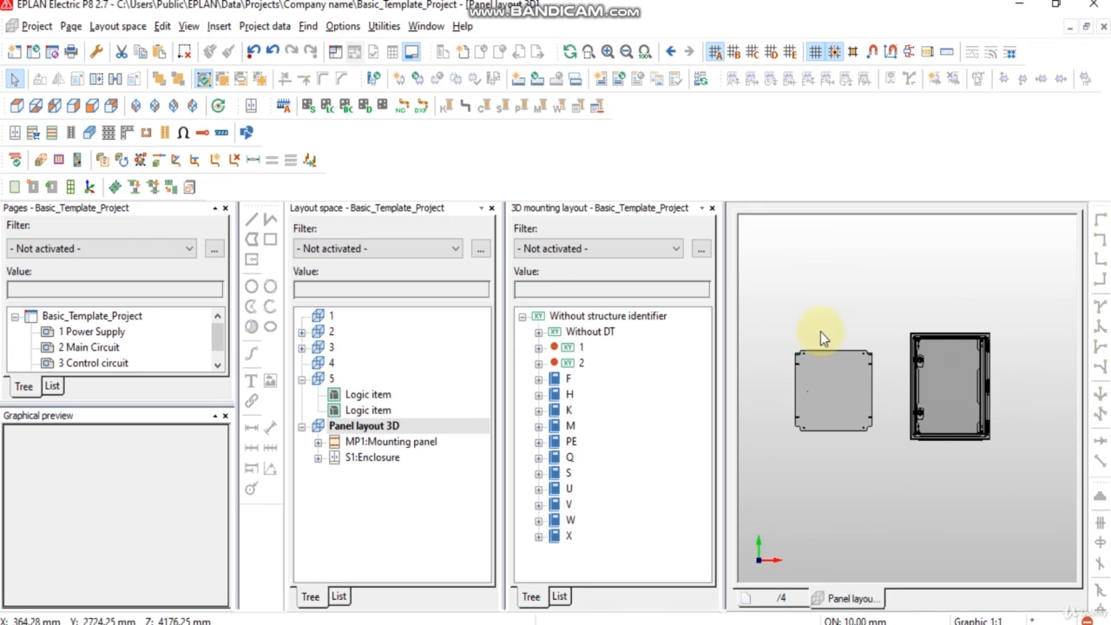